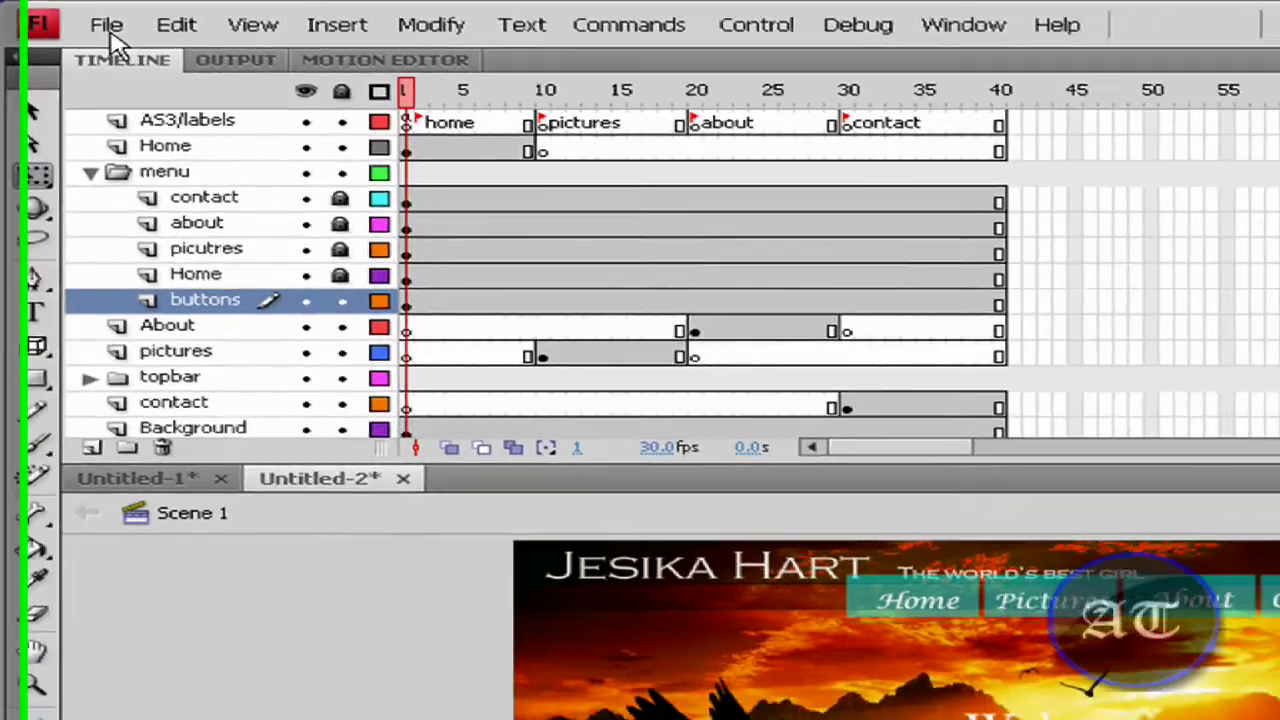
- Import click.wav and rollover.wav to the library and confirm they sit beside GenericButton
click(115, 26)
mouse_move(128, 277)
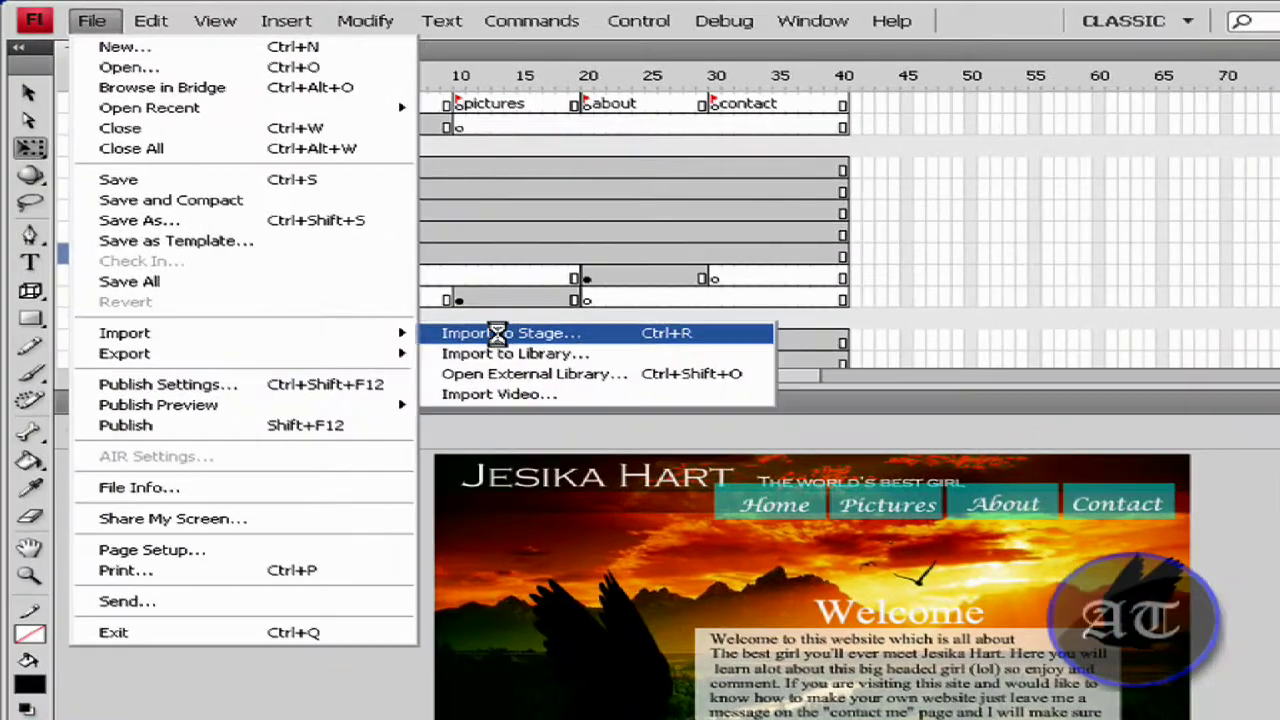
click(490, 333)
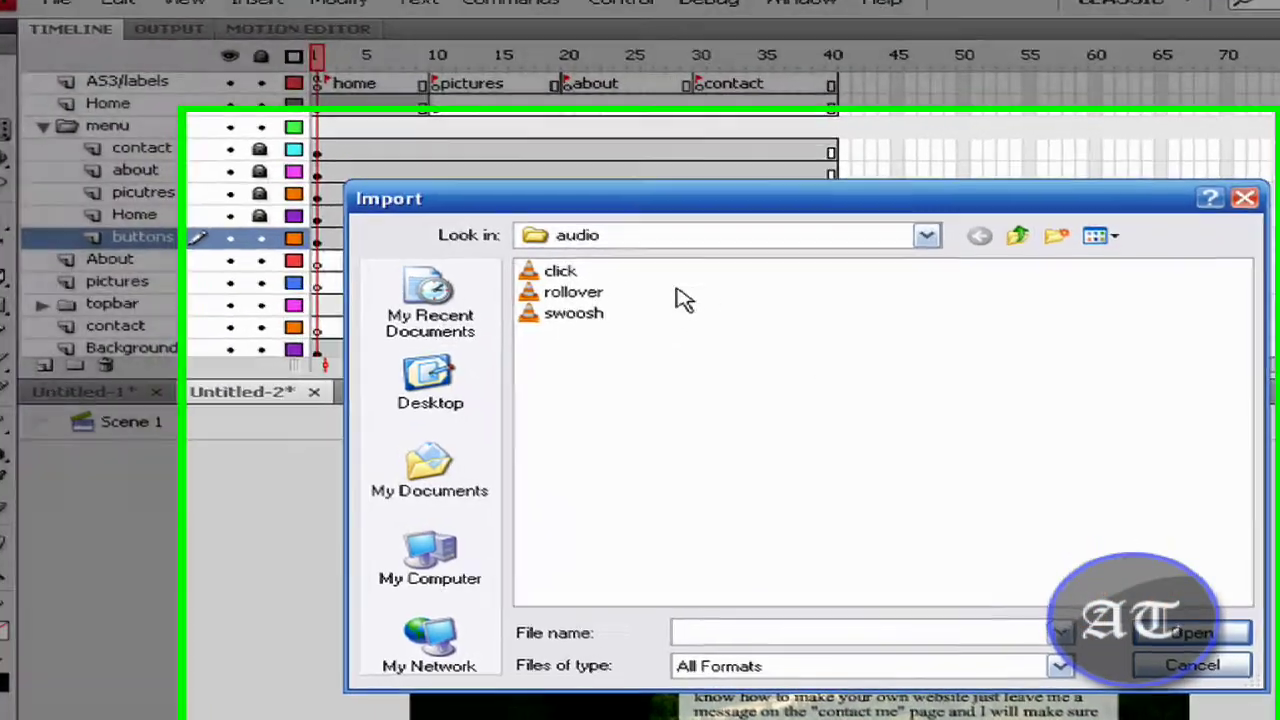
drag(676, 312, 538, 288)
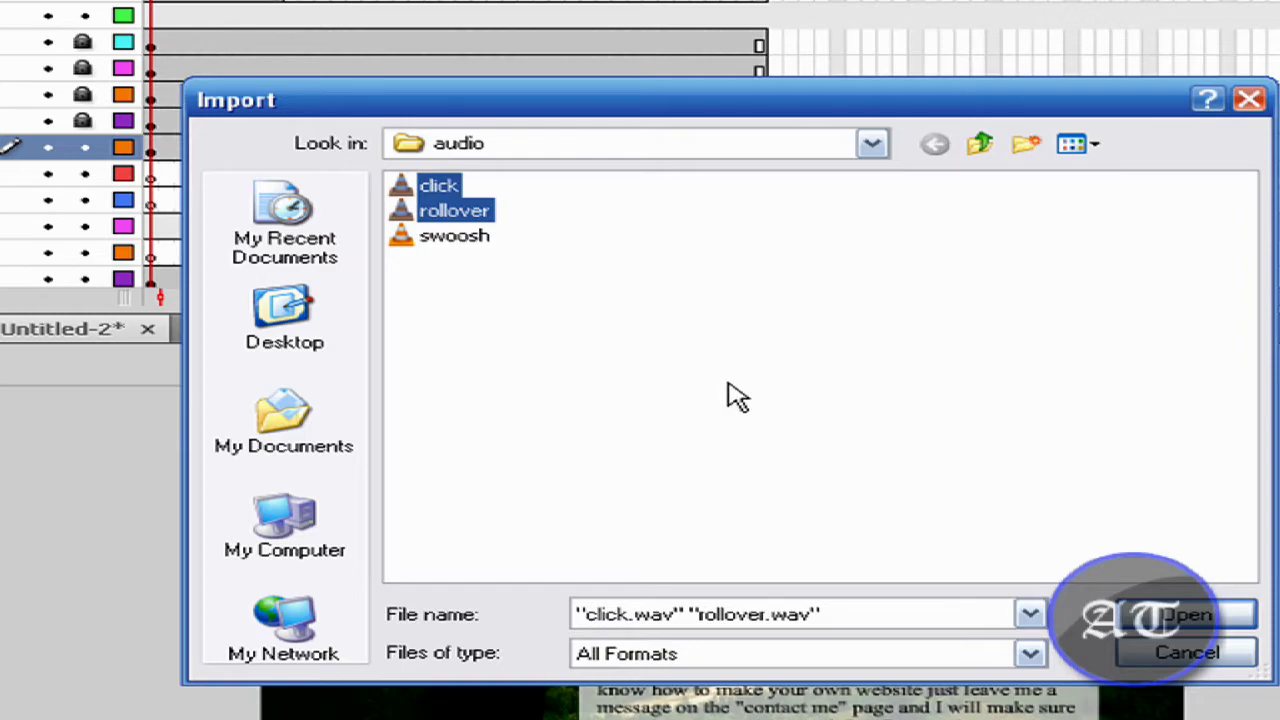
click(1158, 616)
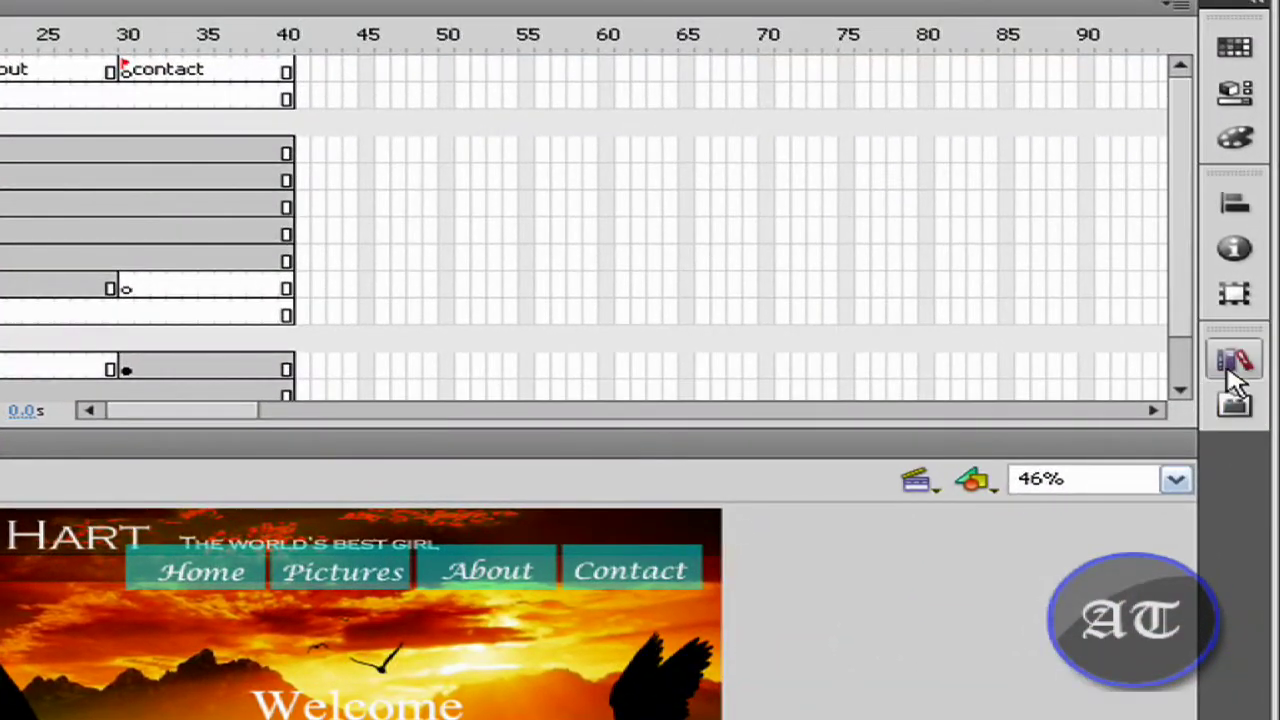
click(1234, 368)
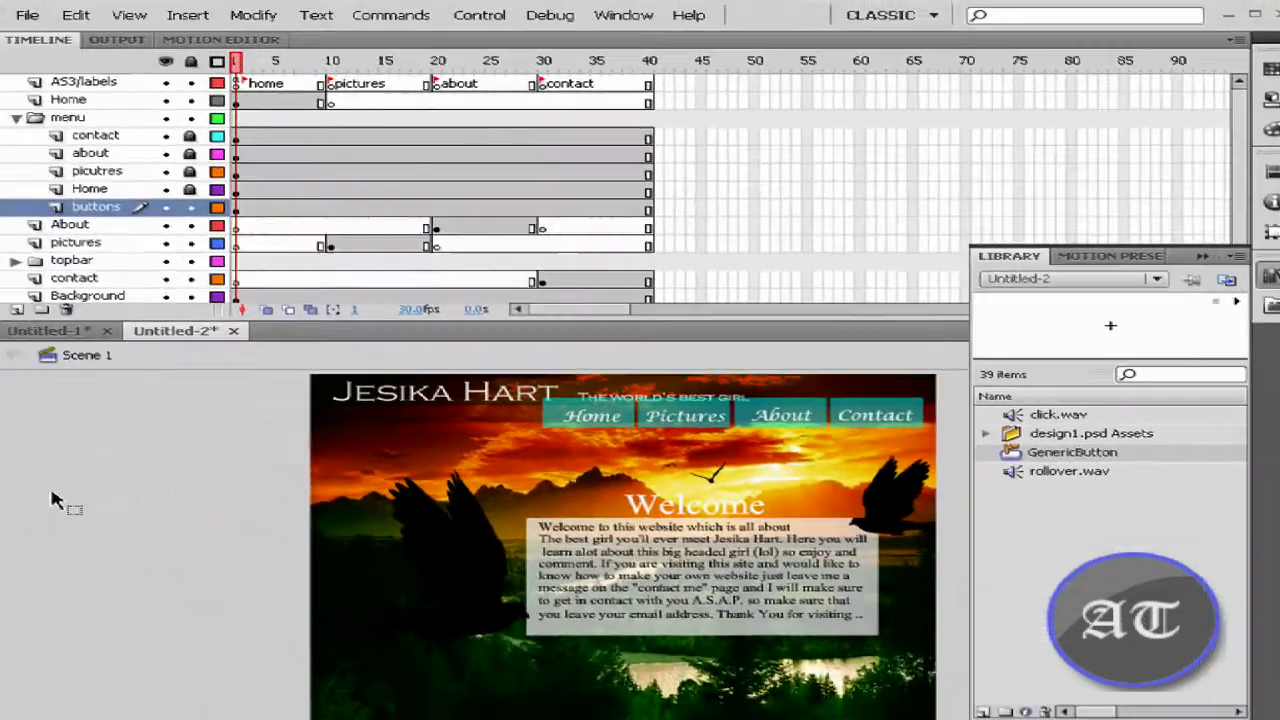
click(55, 500)
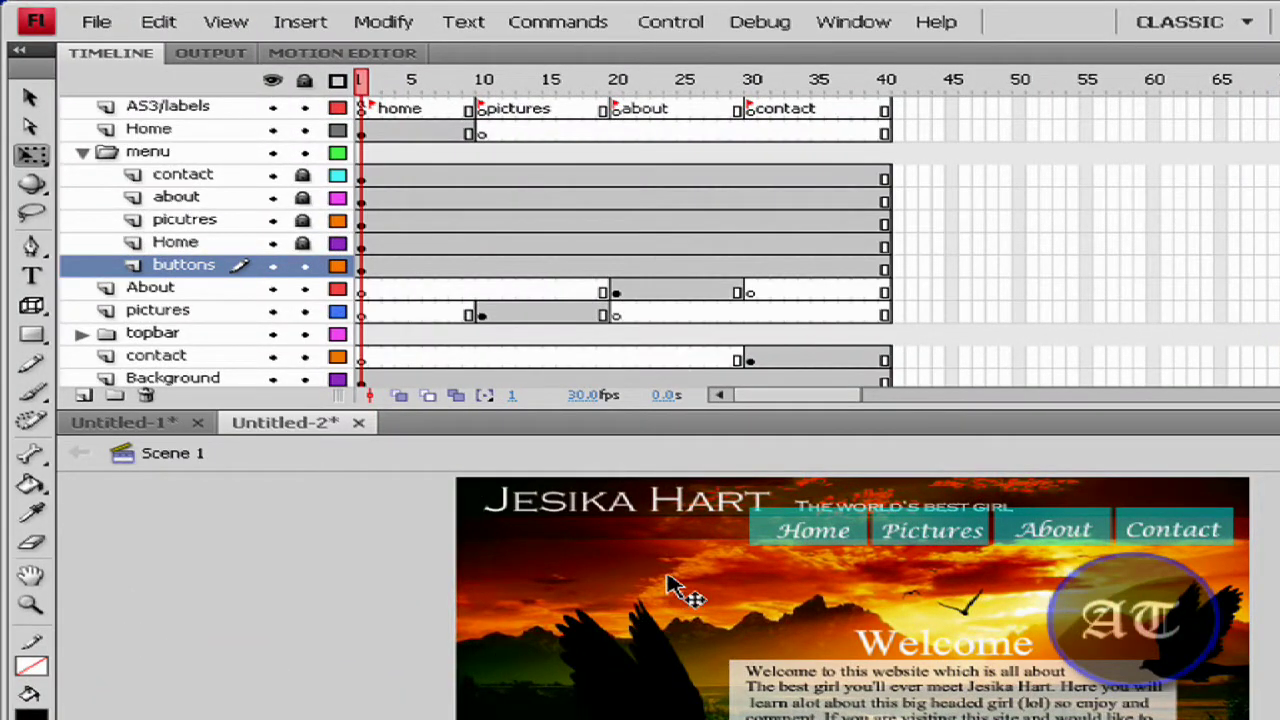
- Edit the Home button's GenericButton symbol, add a layer named audio, and select its Over frame
click(795, 541)
key(ctrl+e)
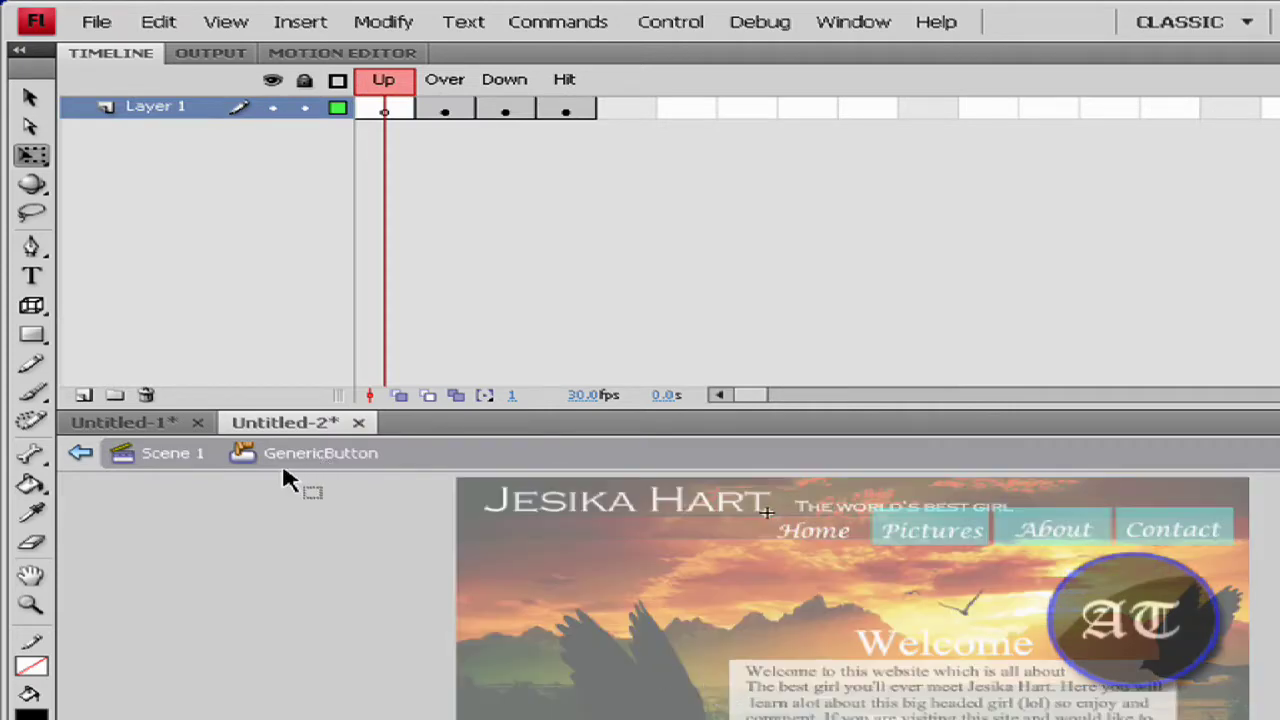
click(84, 395)
double_click(160, 106)
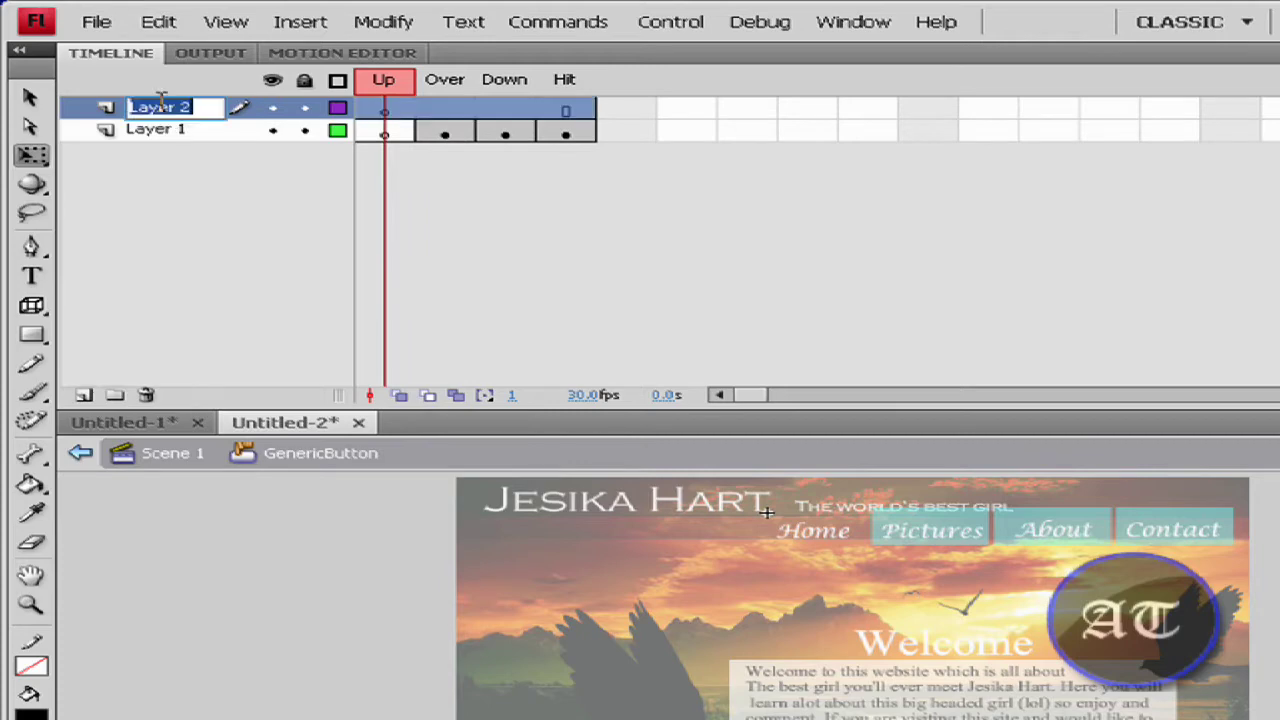
text(audio)
key(Return)
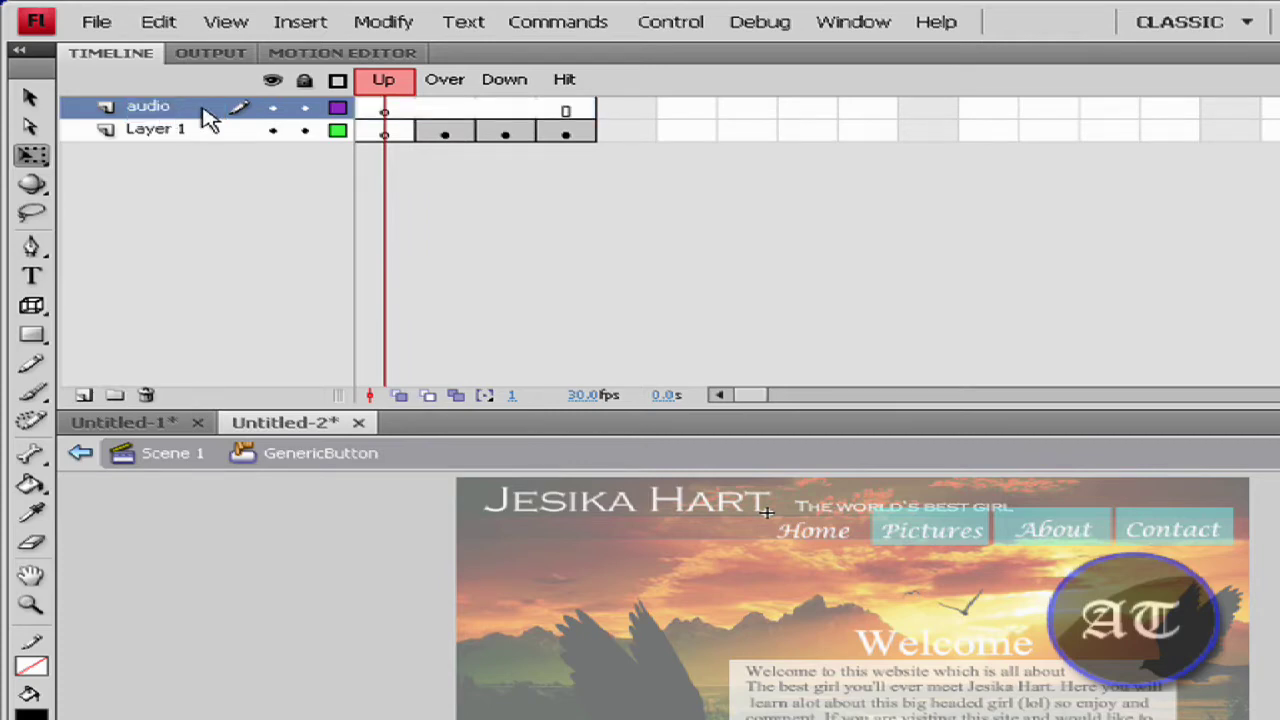
click(447, 110)
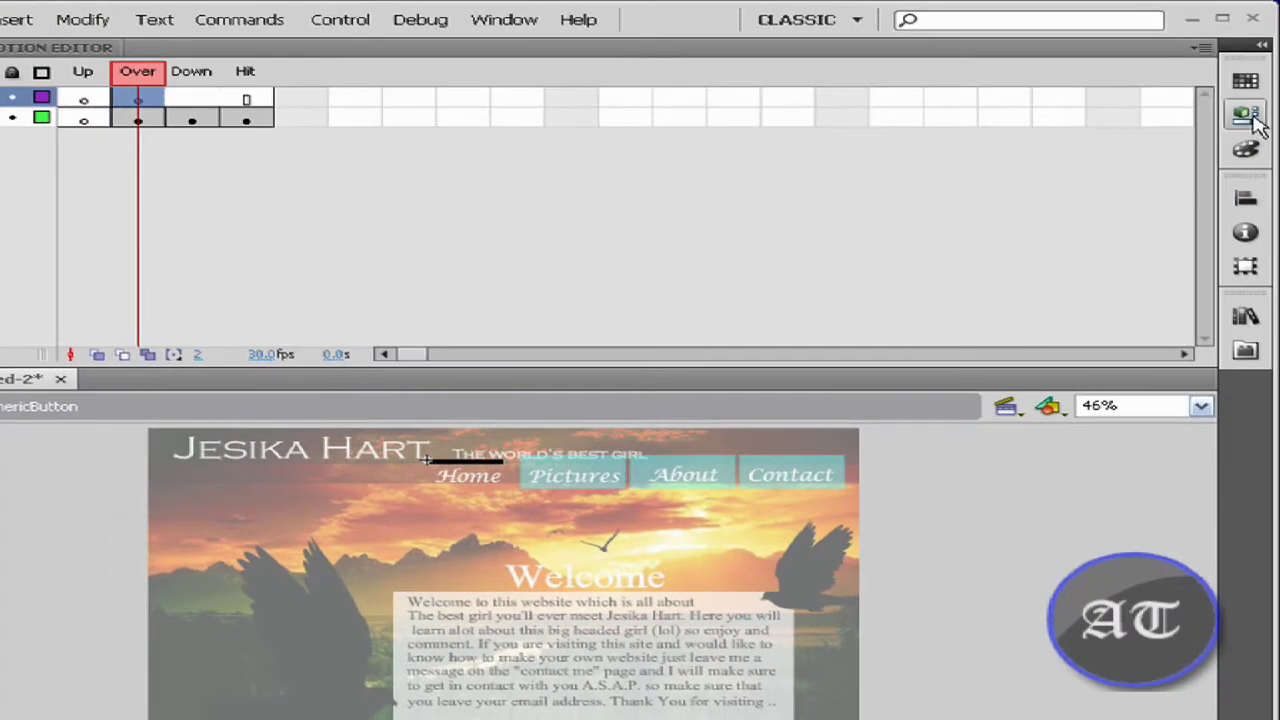
- Set the audio layer's Over frame sound to click.wav in the Properties panel
click(1252, 117)
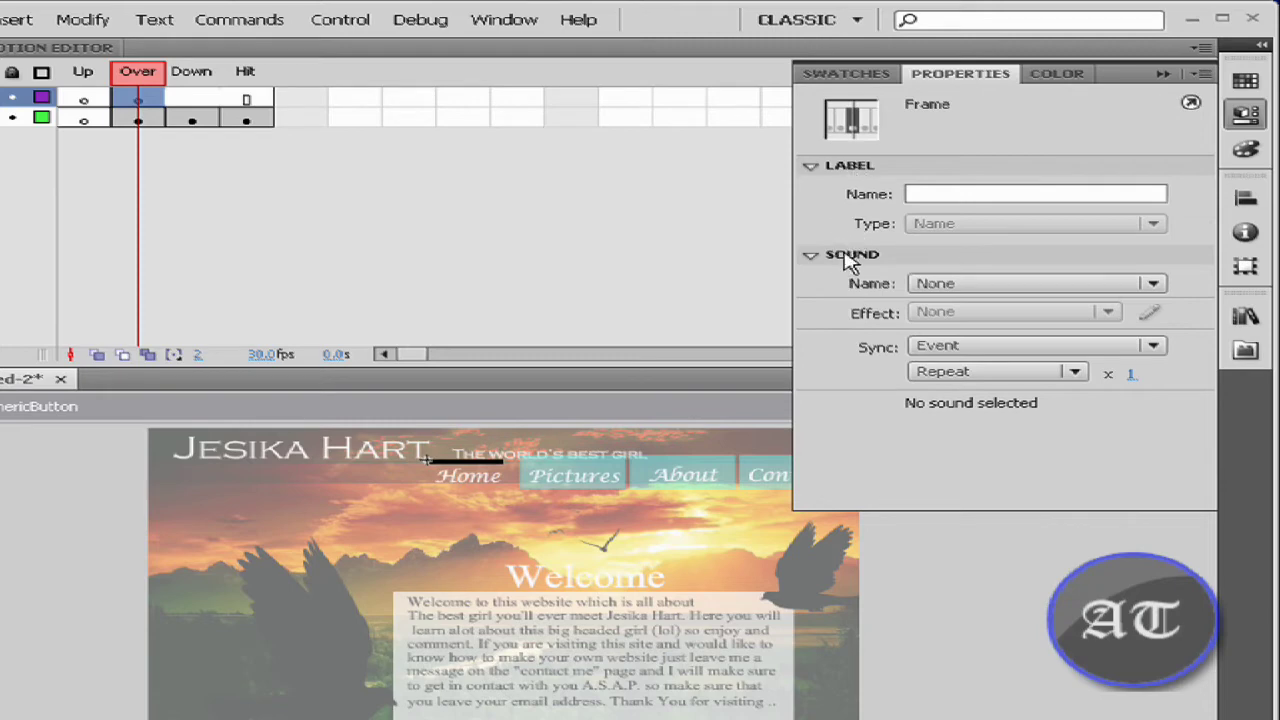
click(1154, 286)
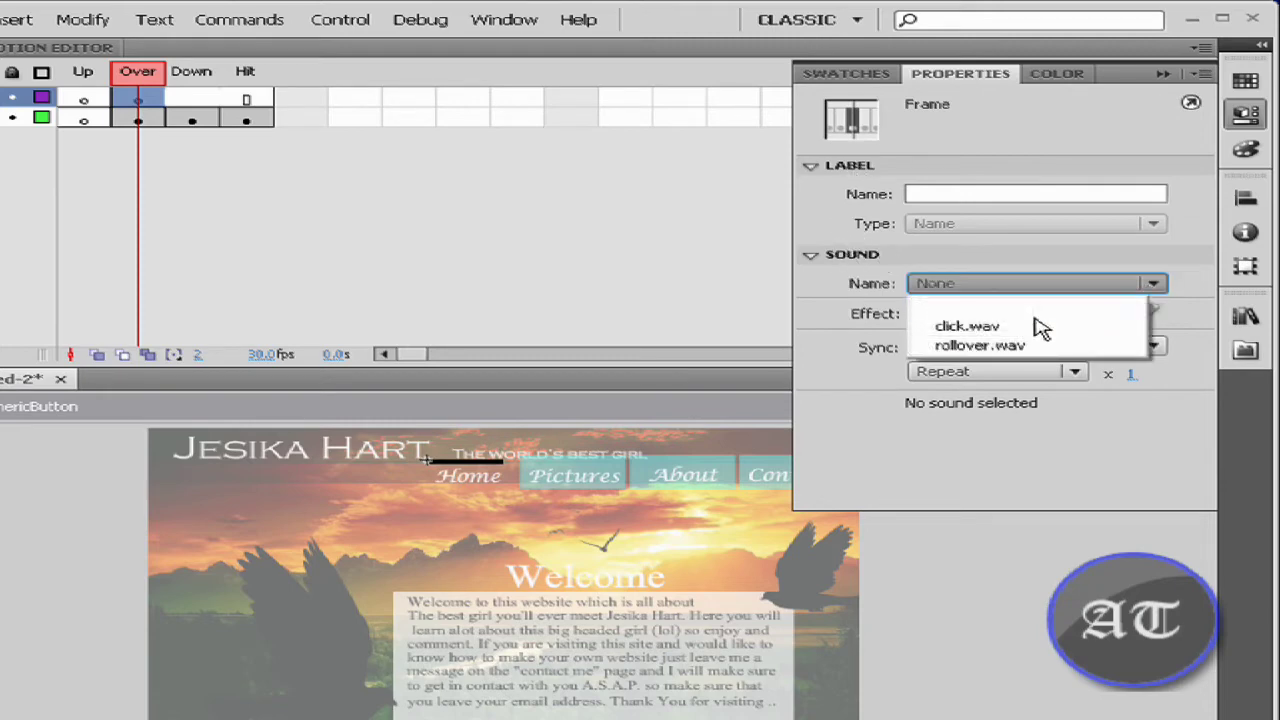
click(982, 330)
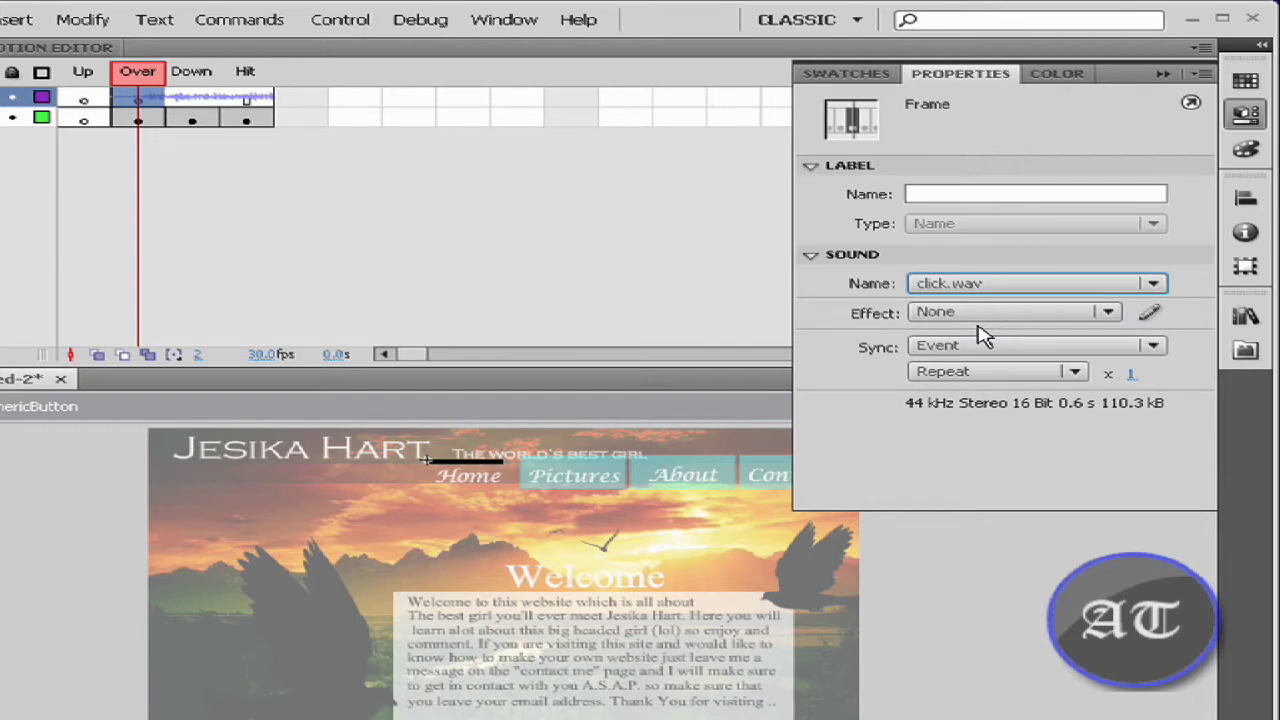
- Lower both channels of click.wav's volume envelope near 0.5 seconds, making the effect Custom
click(1152, 316)
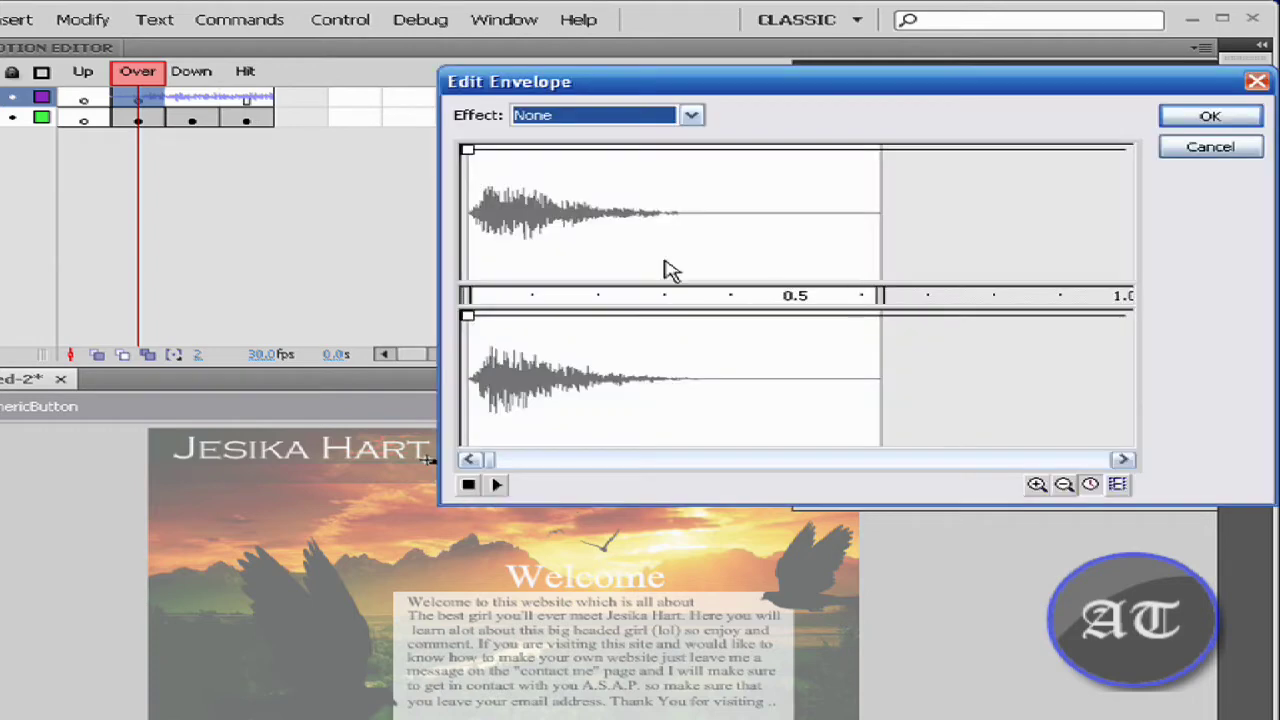
mouse_move(470, 152)
mouse_down()
mouse_move(902, 150)
mouse_move(780, 149)
mouse_move(876, 149)
mouse_up()
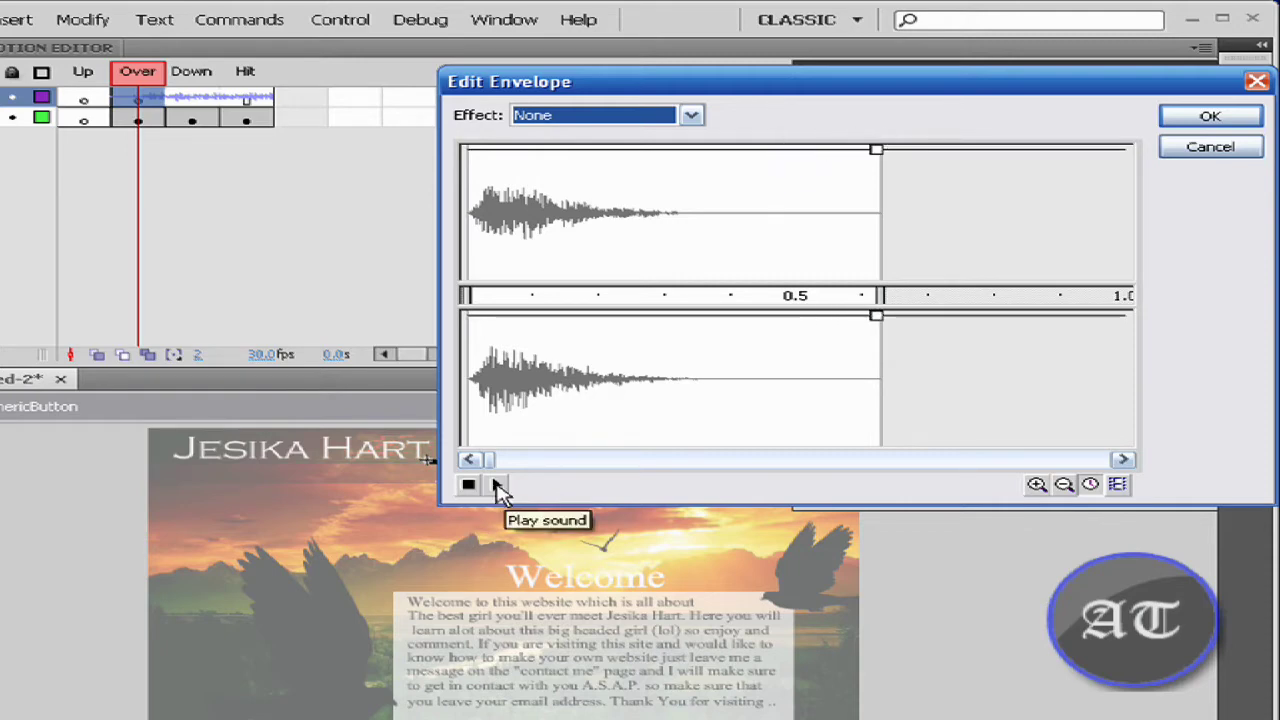
click(498, 488)
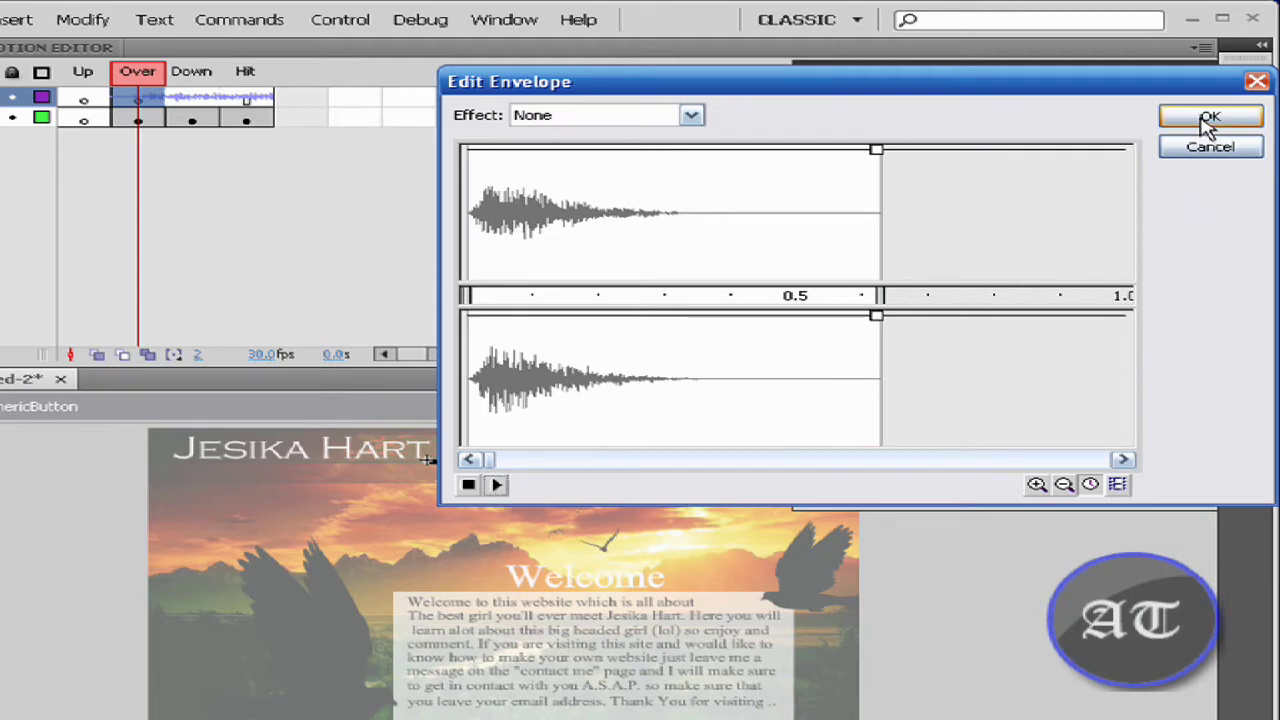
drag(876, 152, 775, 149)
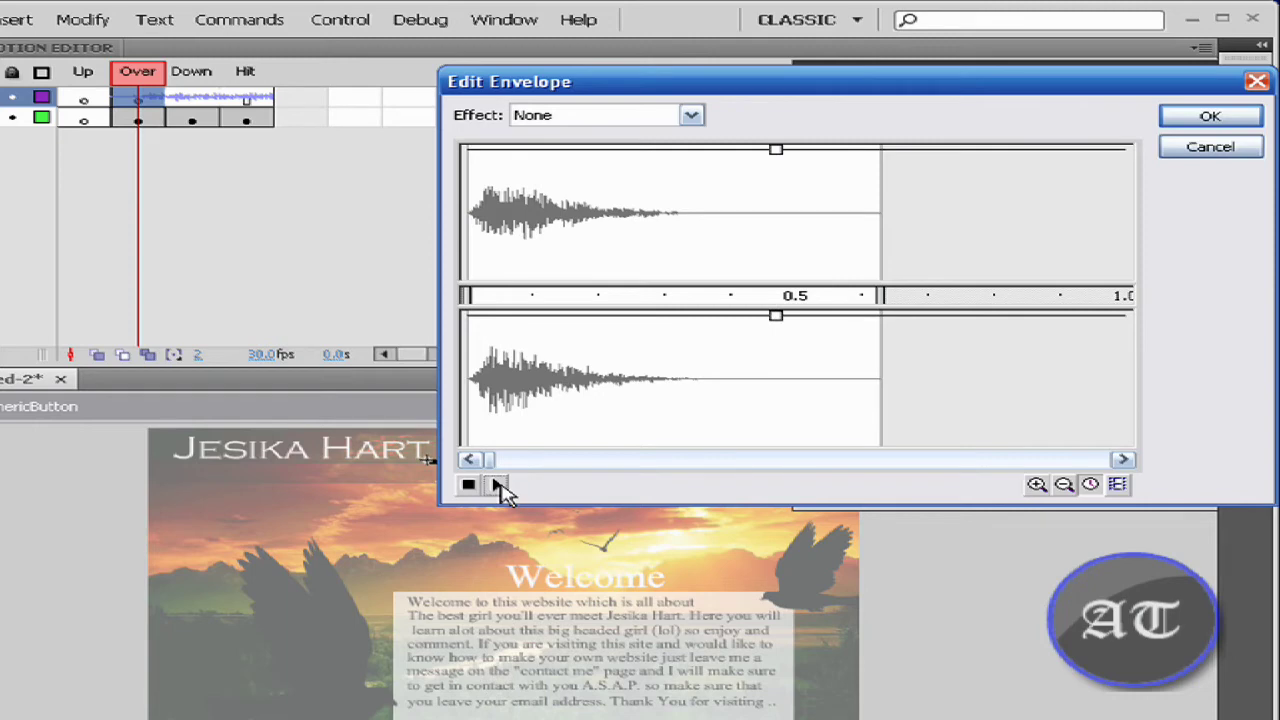
drag(776, 151, 776, 160)
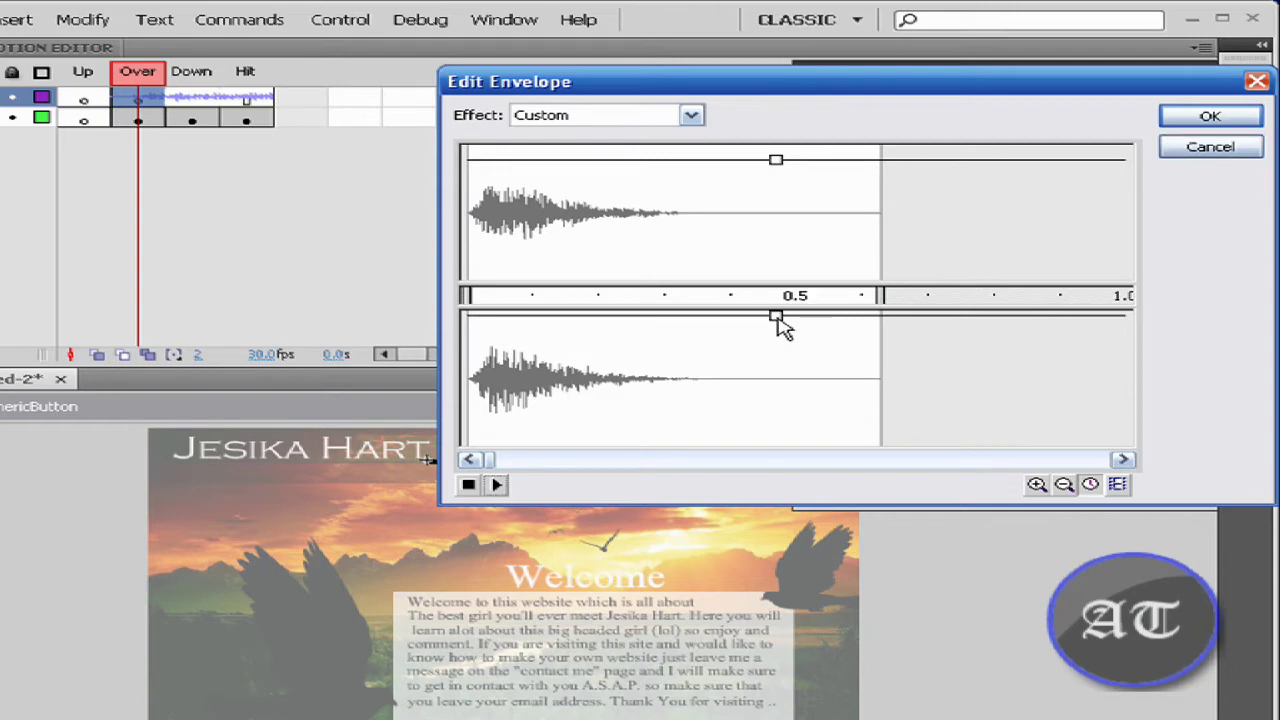
drag(777, 318, 768, 336)
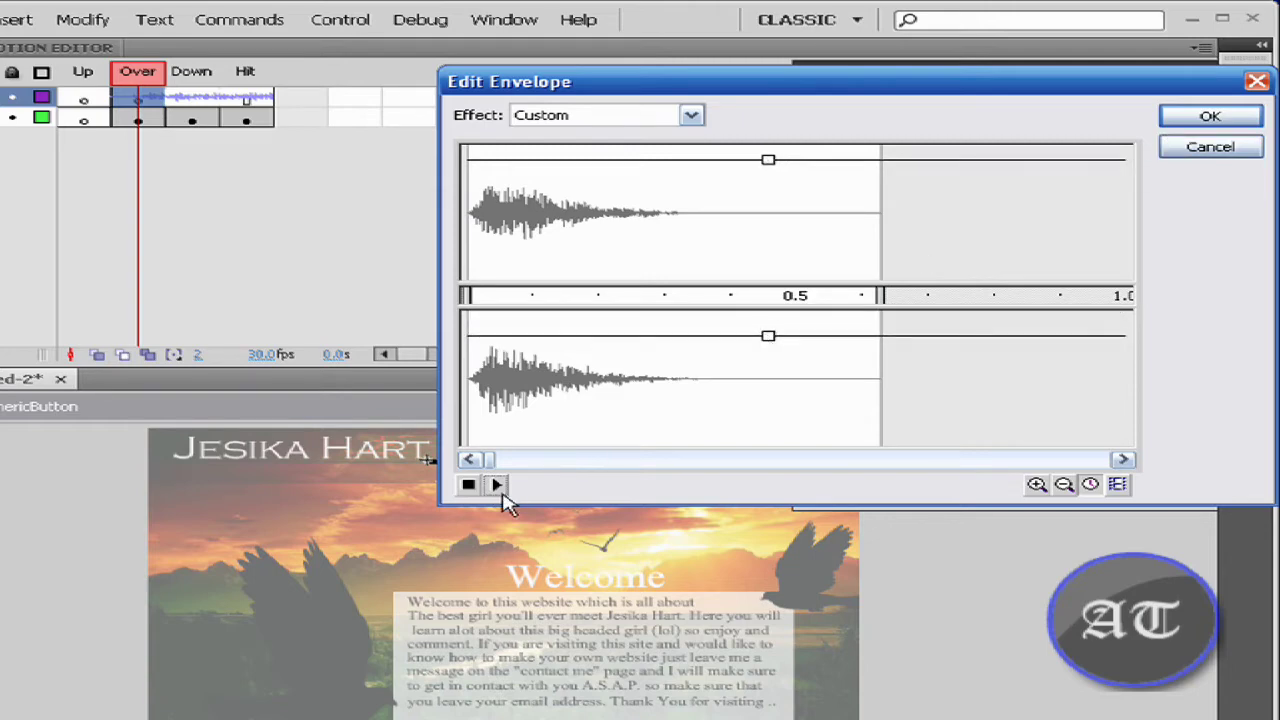
click(1209, 118)
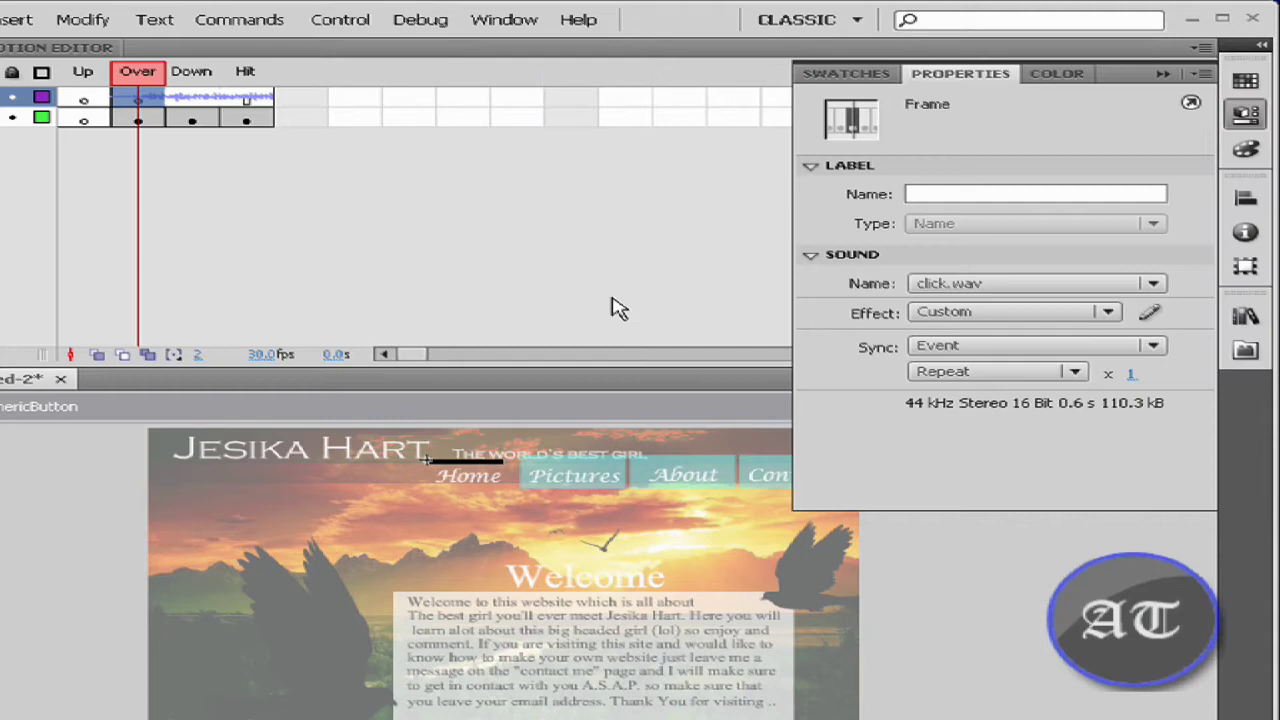
- Assign click.wav as an Event sound to the audio layer's Down frame
click(212, 97)
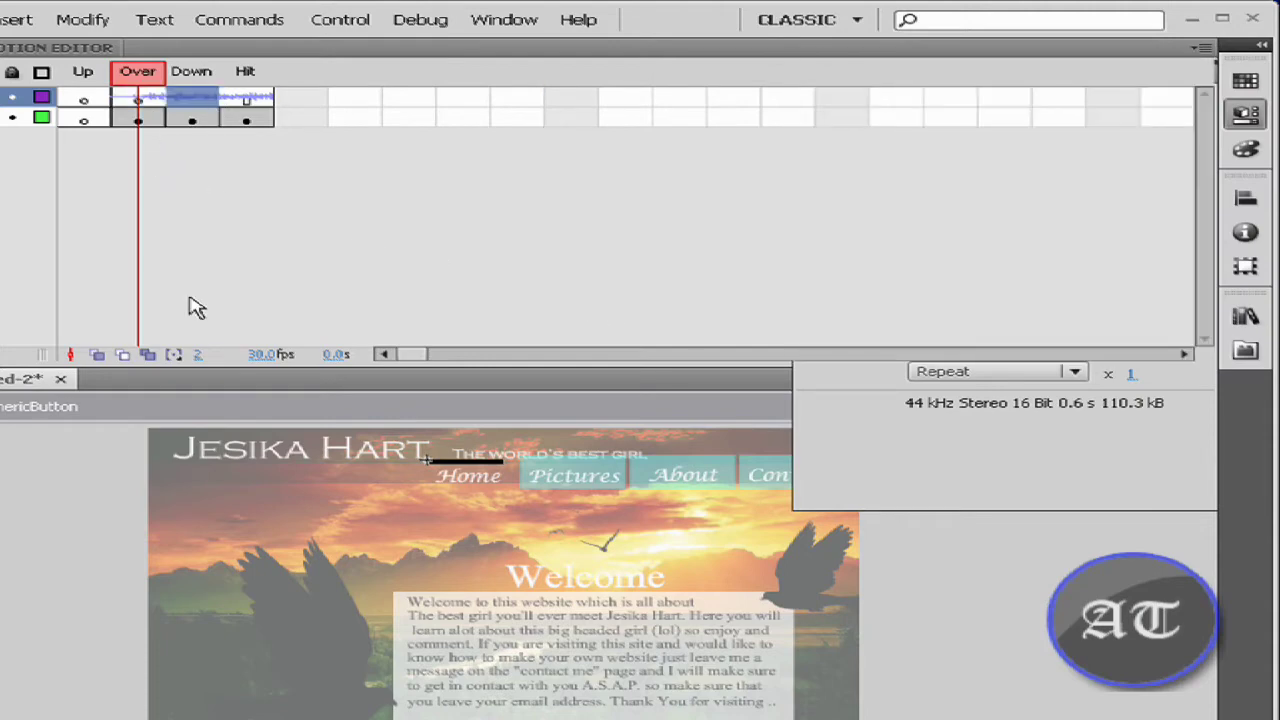
click(196, 308)
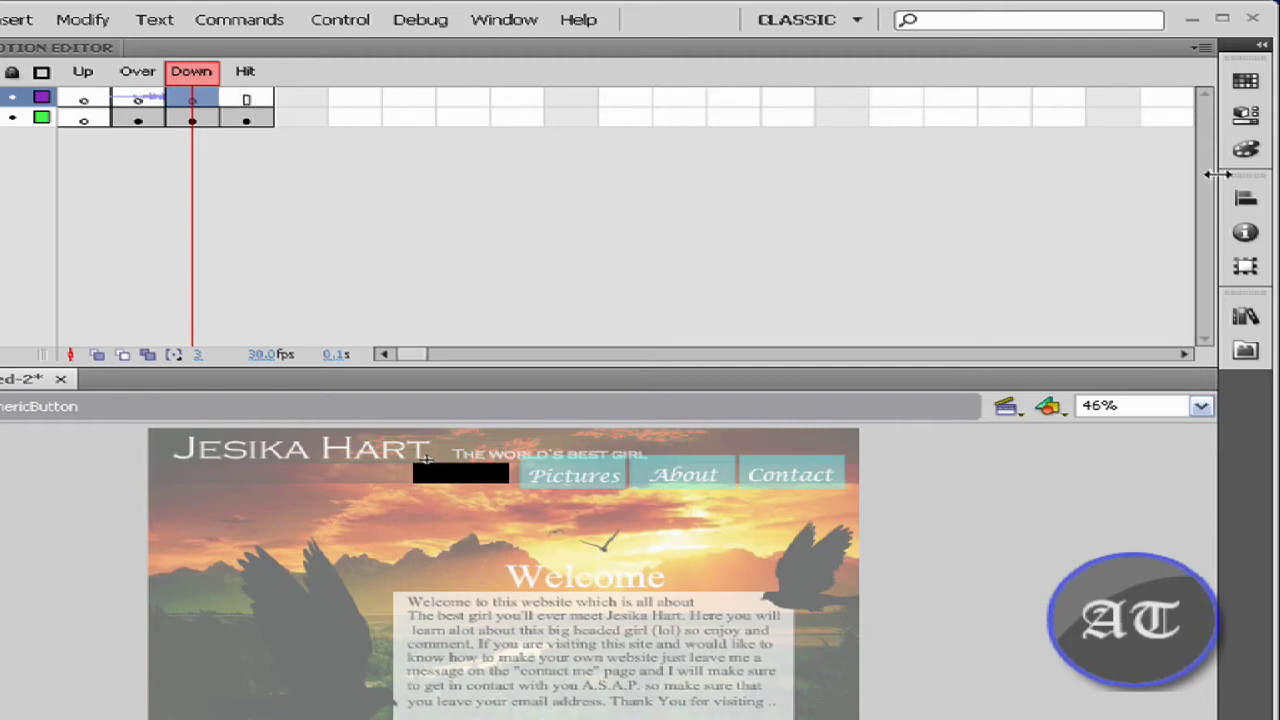
click(1245, 114)
click(1155, 284)
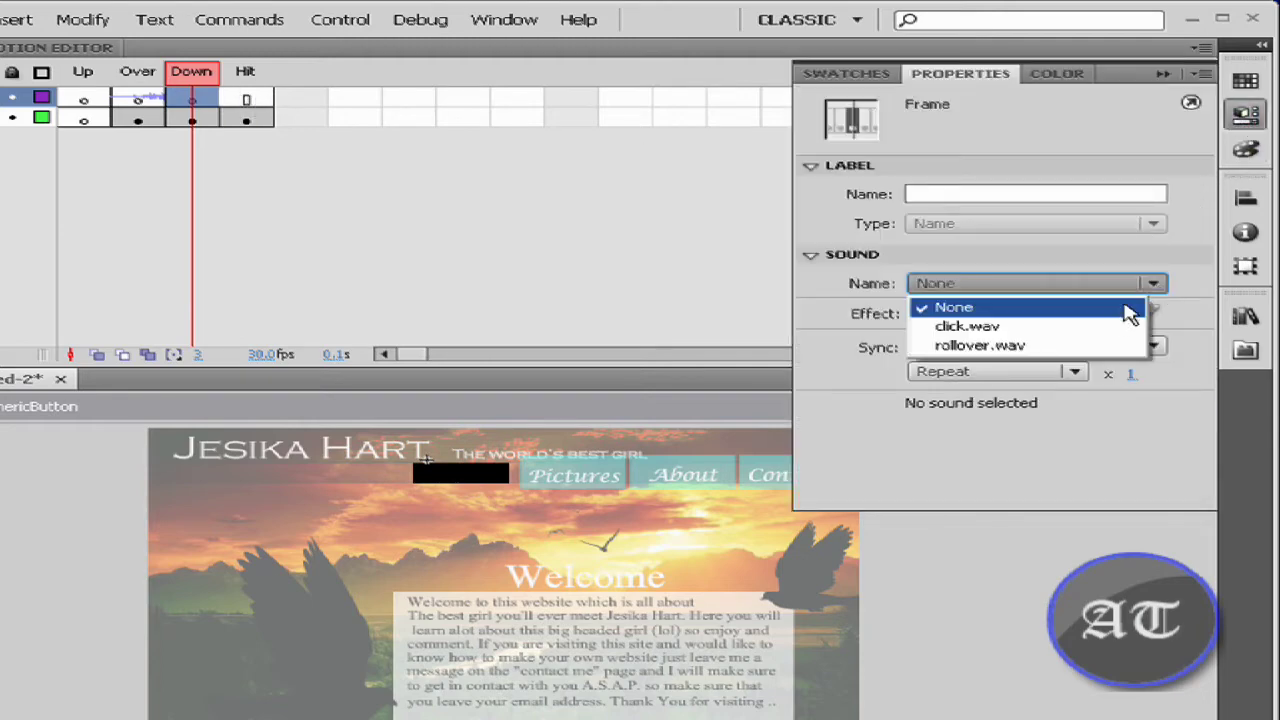
click(1106, 326)
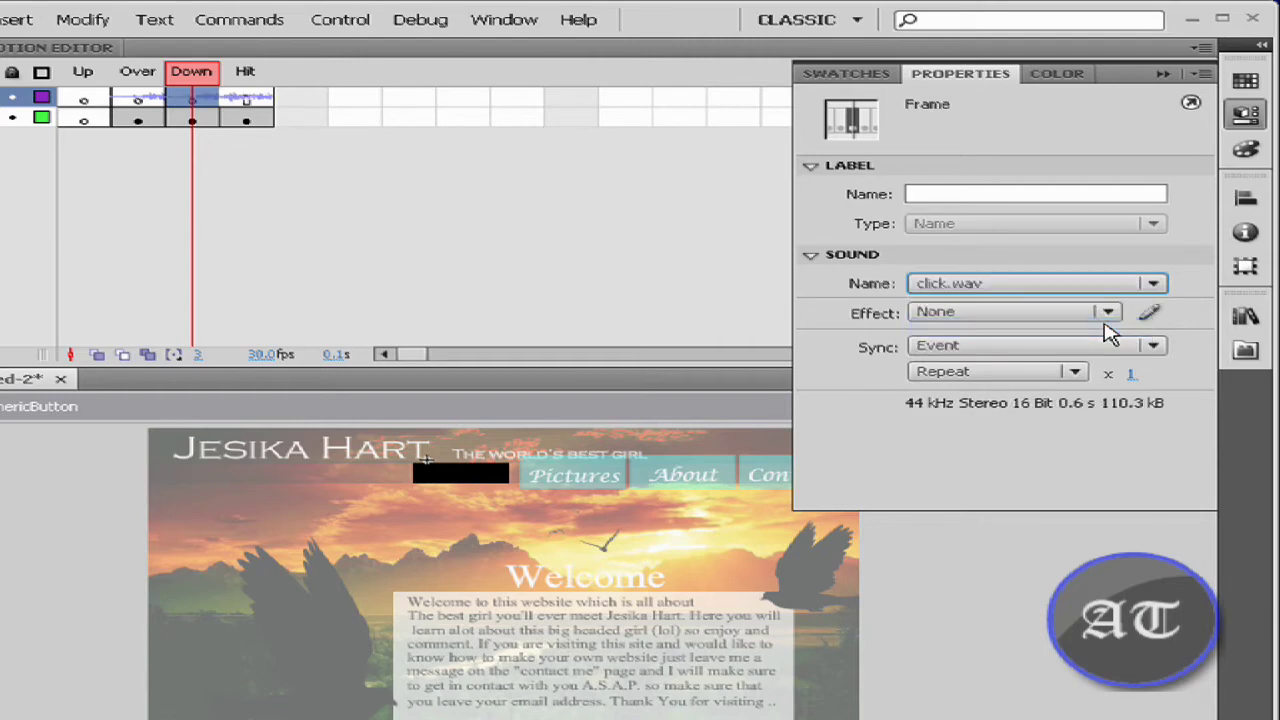
click(145, 97)
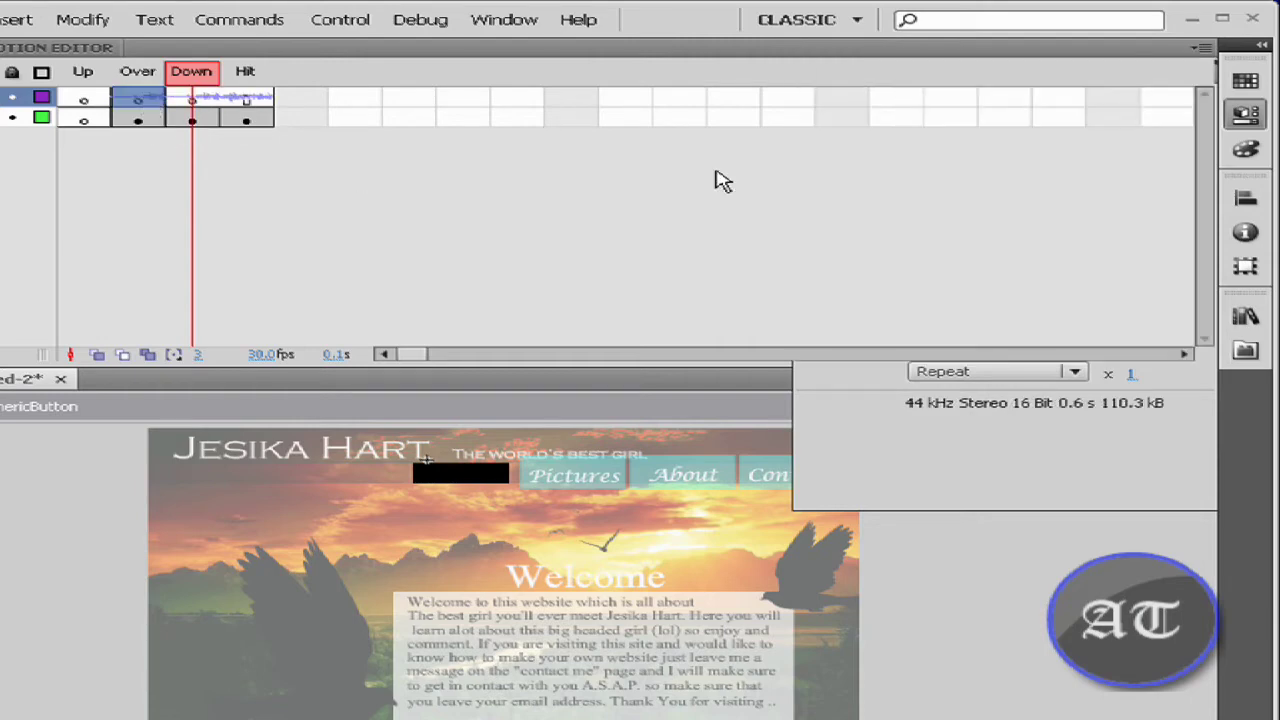
click(1248, 117)
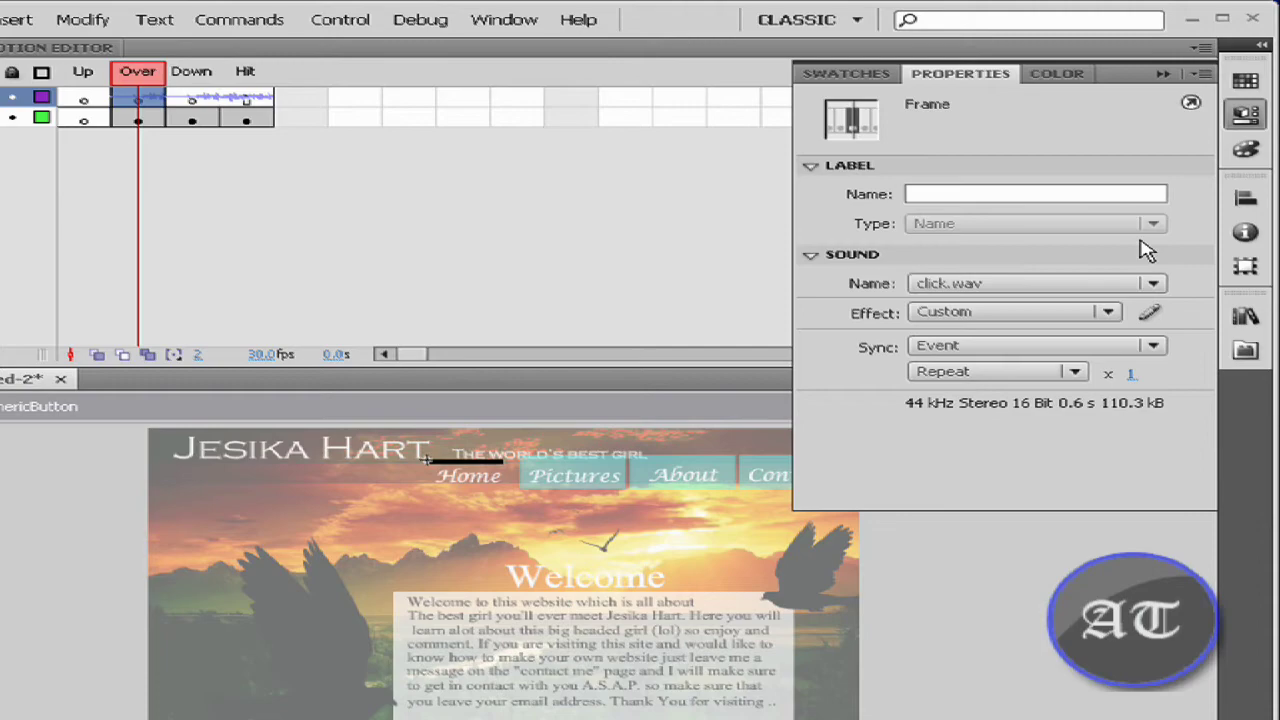
- Replace the Over frame's sound with rollover.wav and preview it in the envelope editor
click(1148, 284)
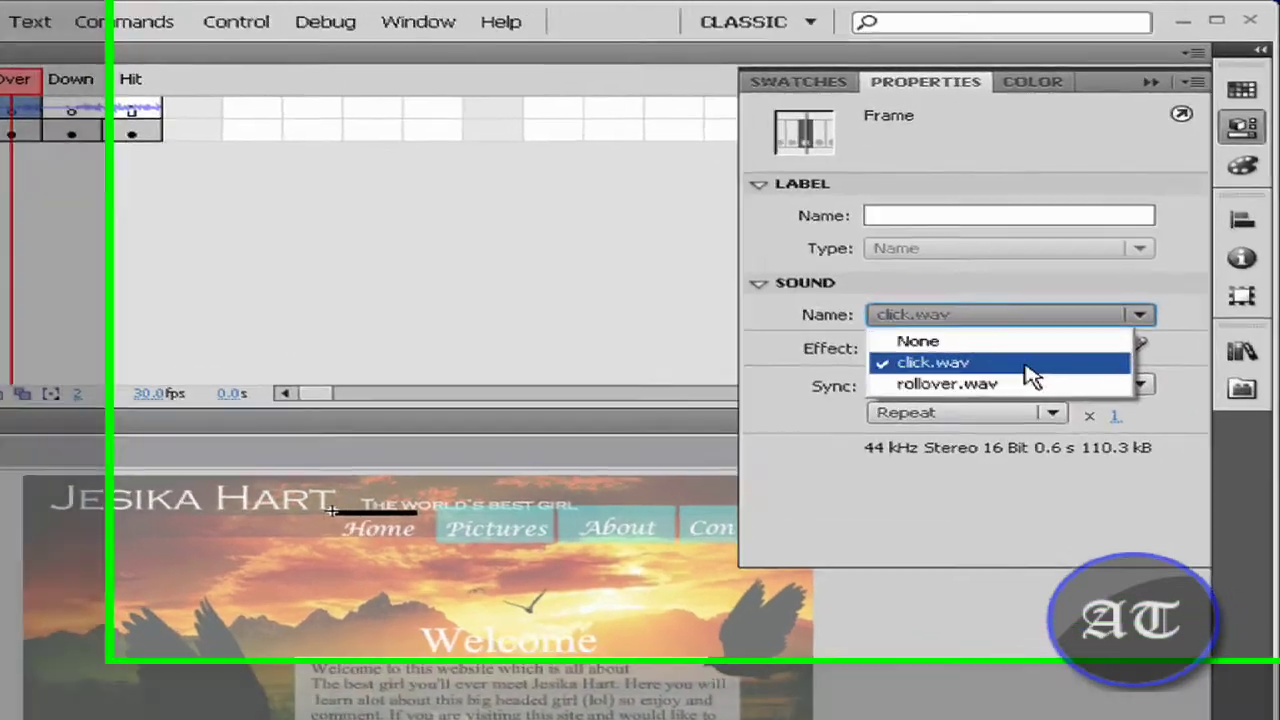
click(1030, 384)
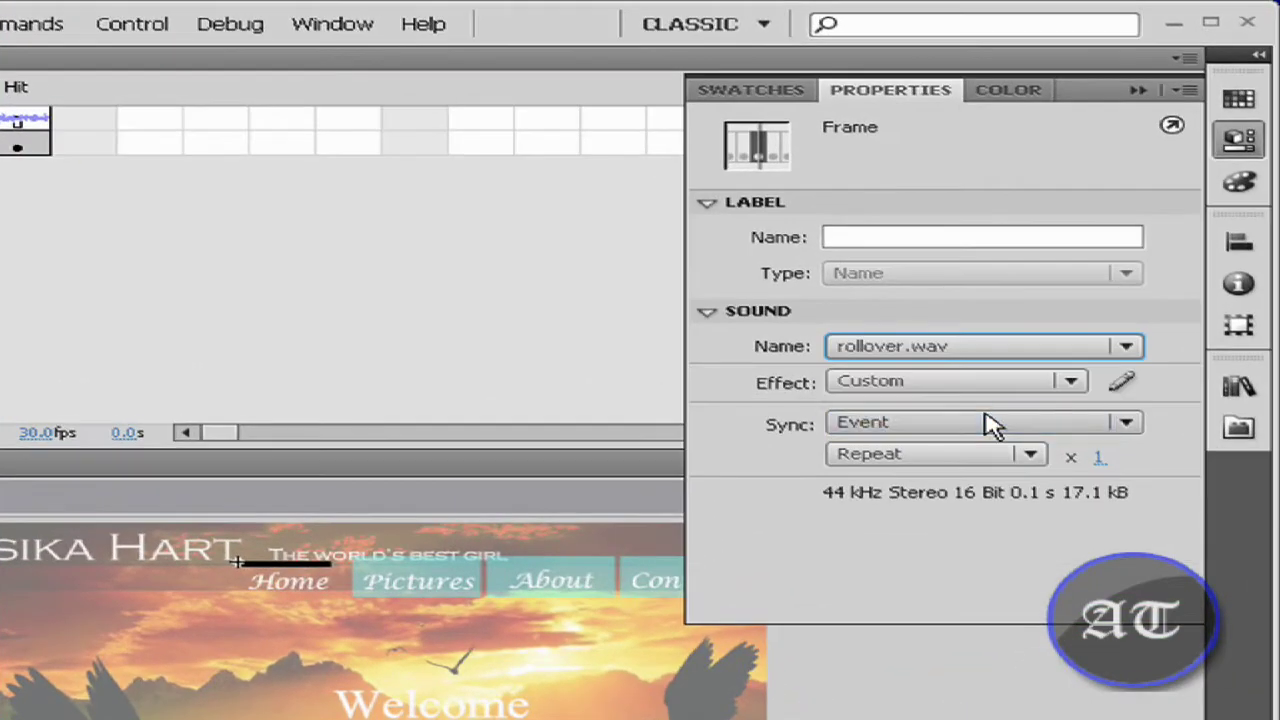
click(1123, 385)
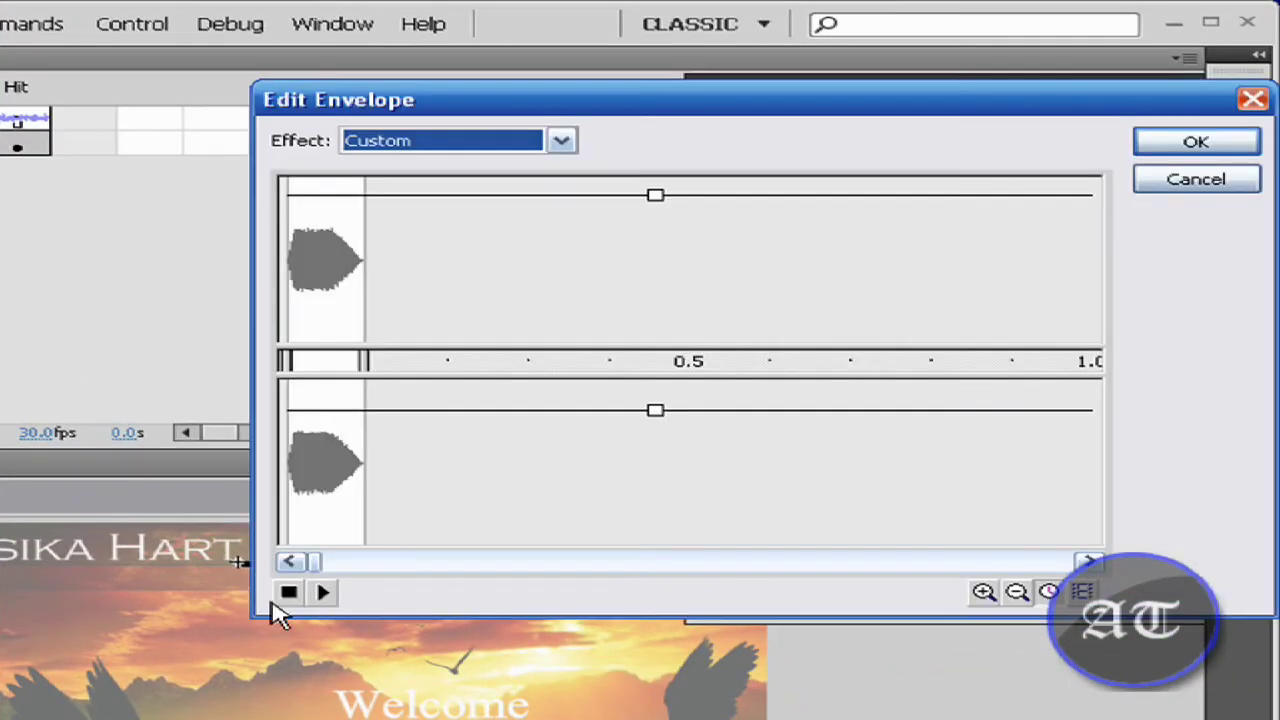
click(324, 590)
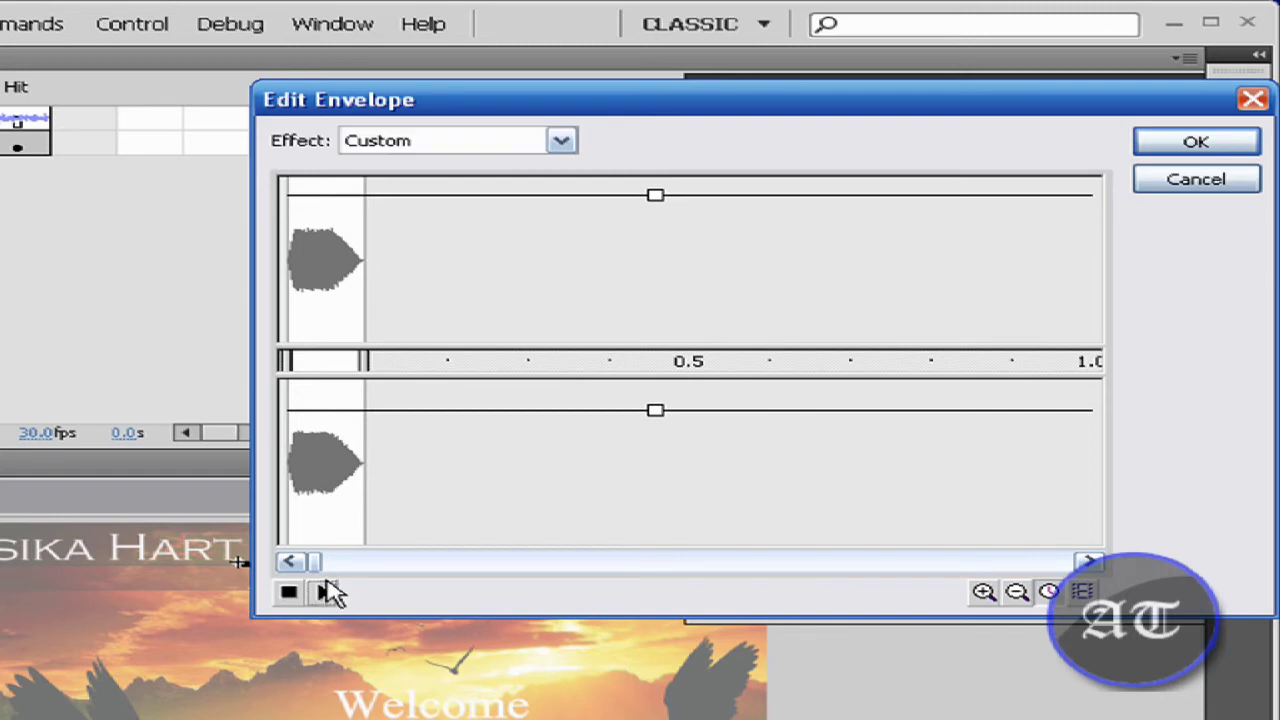
- Raise rollover.wav's volume envelope to full level throughout, giving a Custom effect
drag(655, 195, 1098, 160)
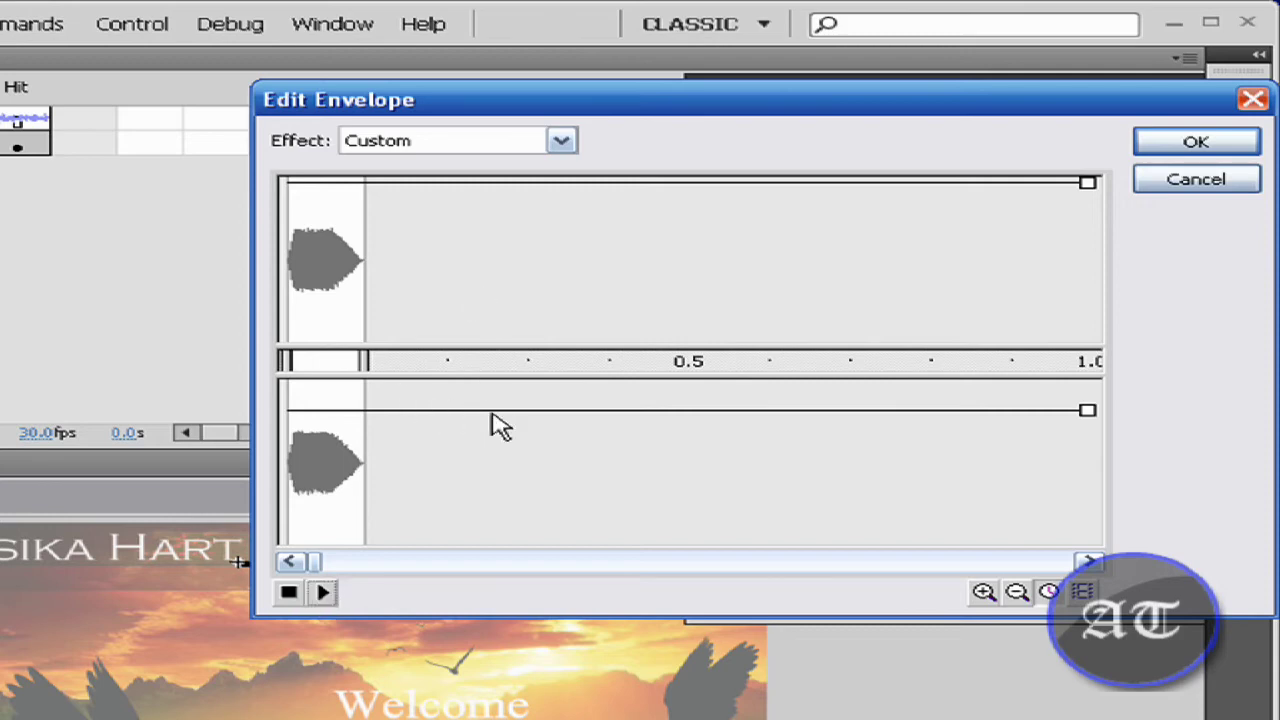
drag(491, 411, 490, 385)
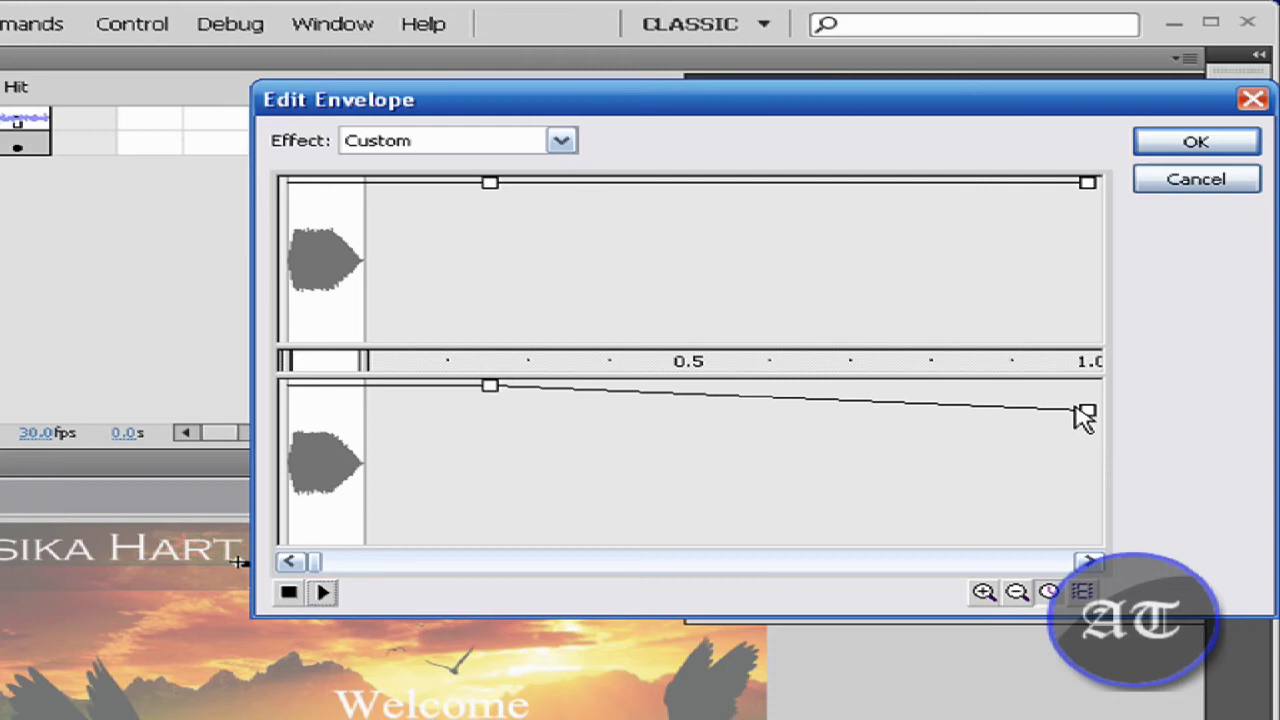
drag(1085, 418, 1088, 388)
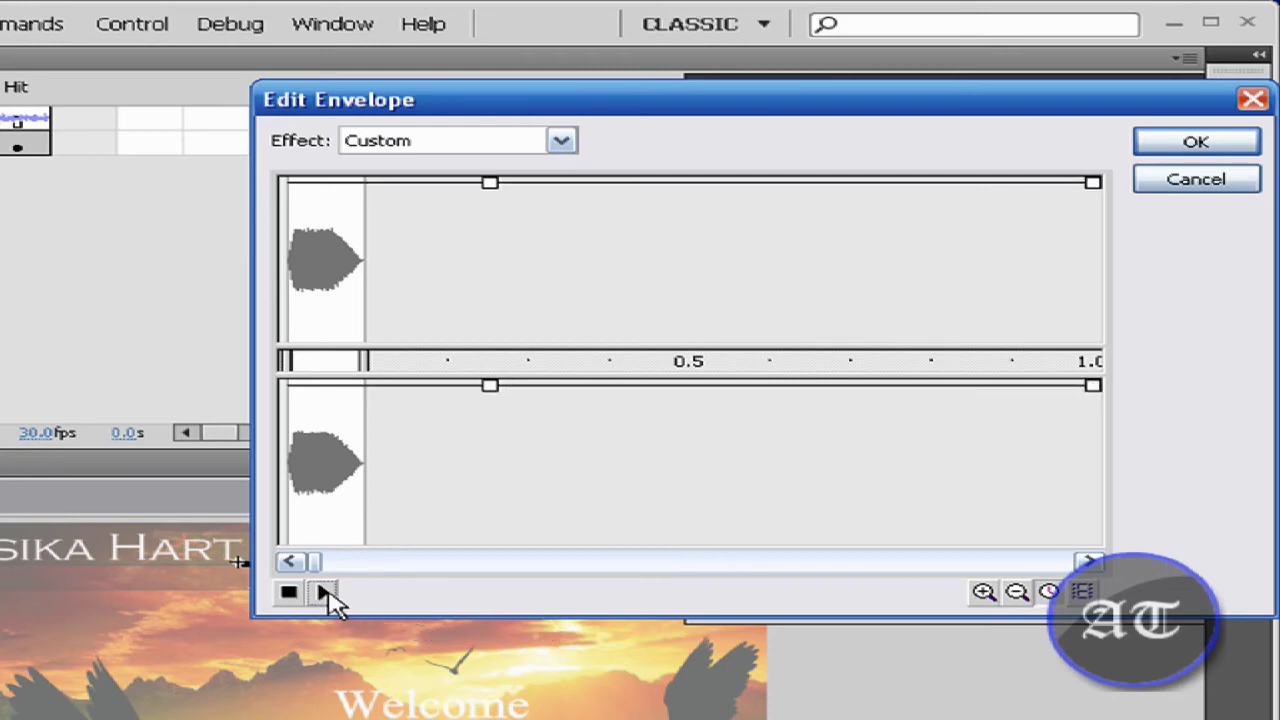
drag(491, 386, 1115, 383)
click(1190, 145)
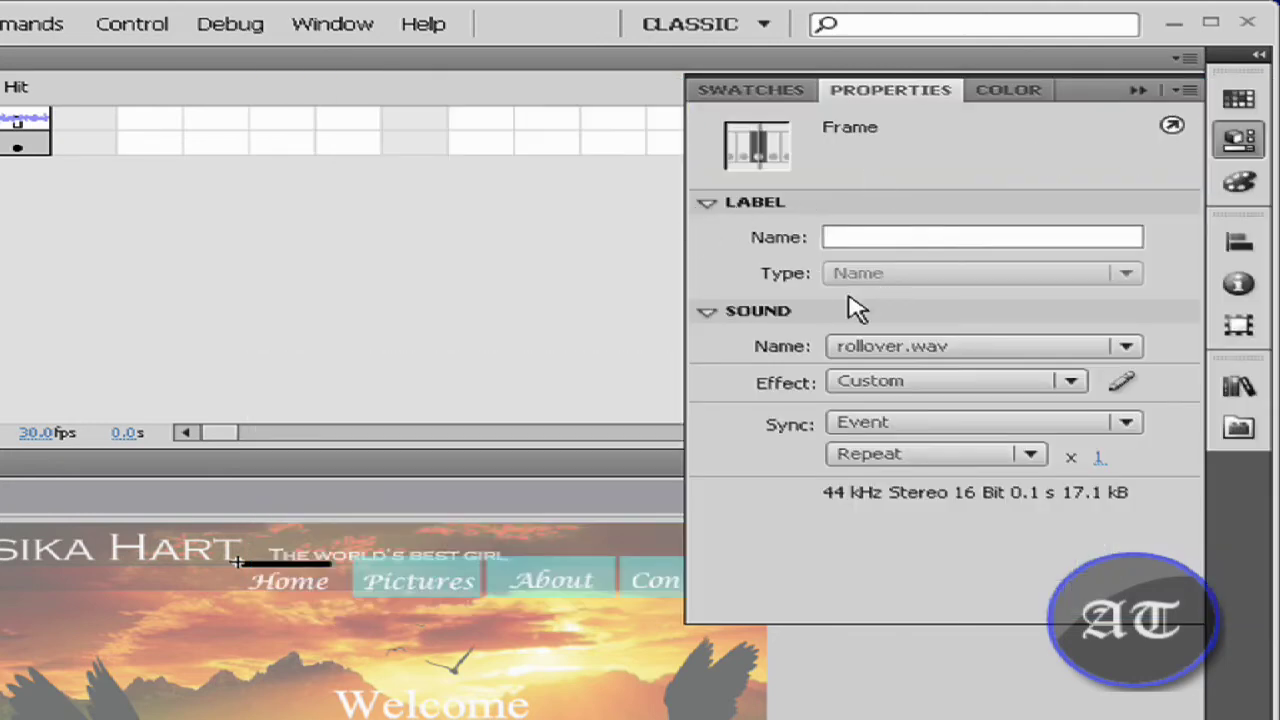
click(1142, 92)
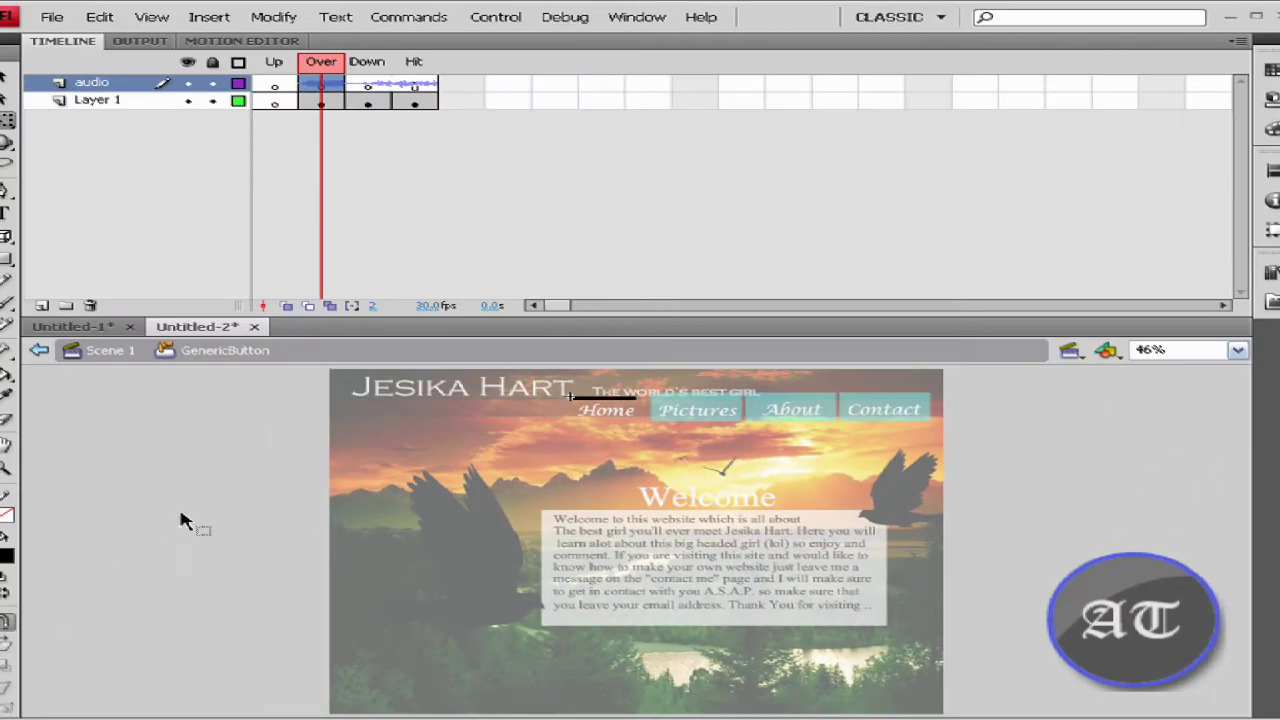
- Exit the GenericButton symbol to Scene 1 and run Test Movie with Ctrl+Enter
double_click(170, 468)
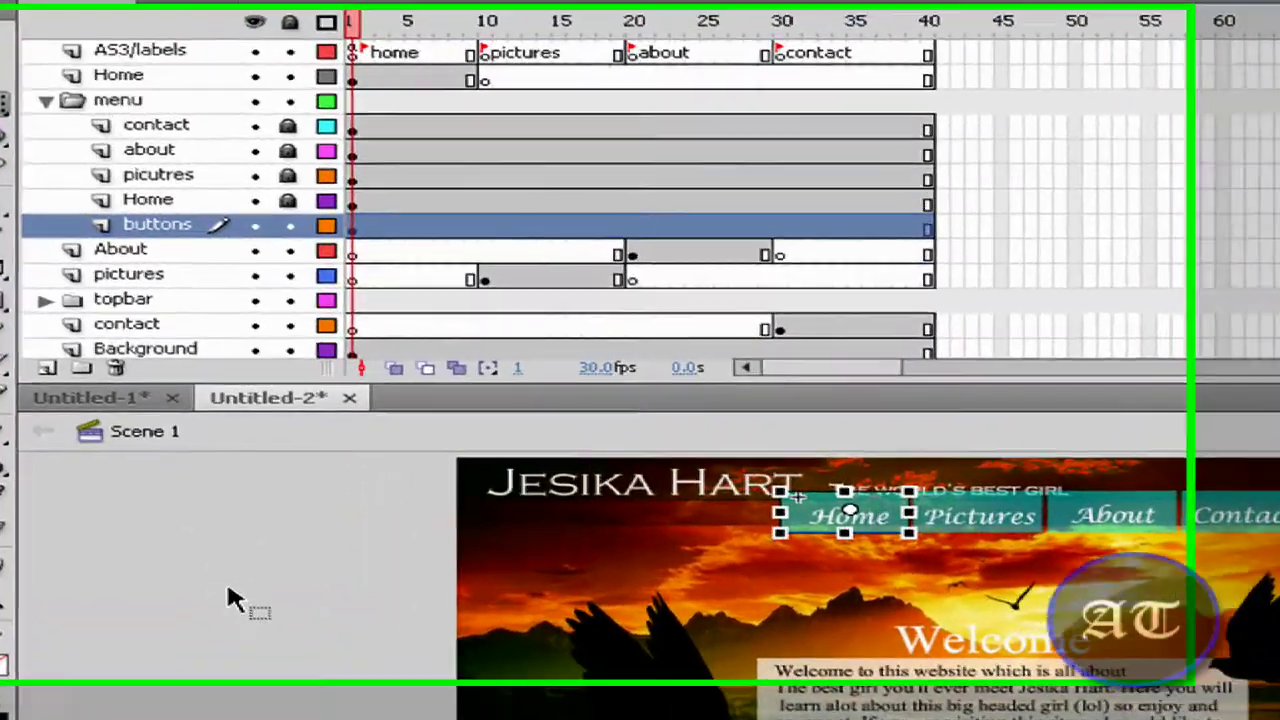
key(ctrl+Return)
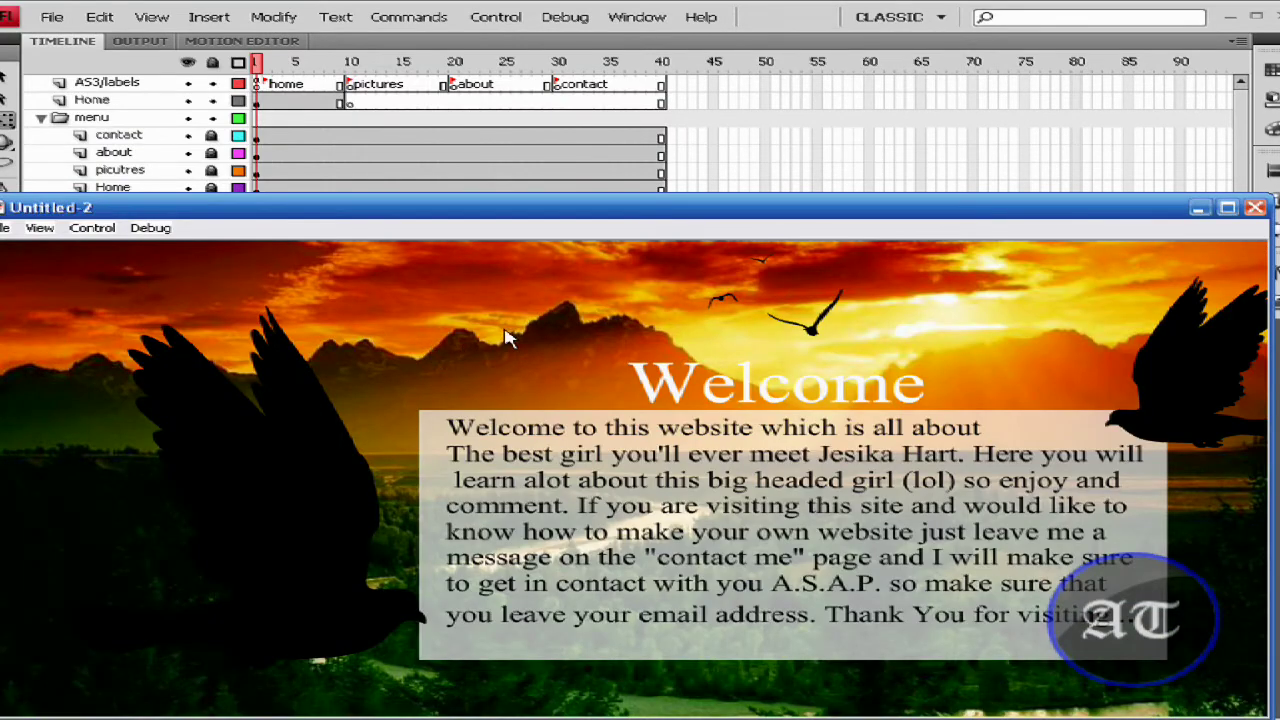
- Maximize the test movie window and try the Contact, About, Pictures and Home buttons
drag(663, 210, 668, 70)
click(1222, 60)
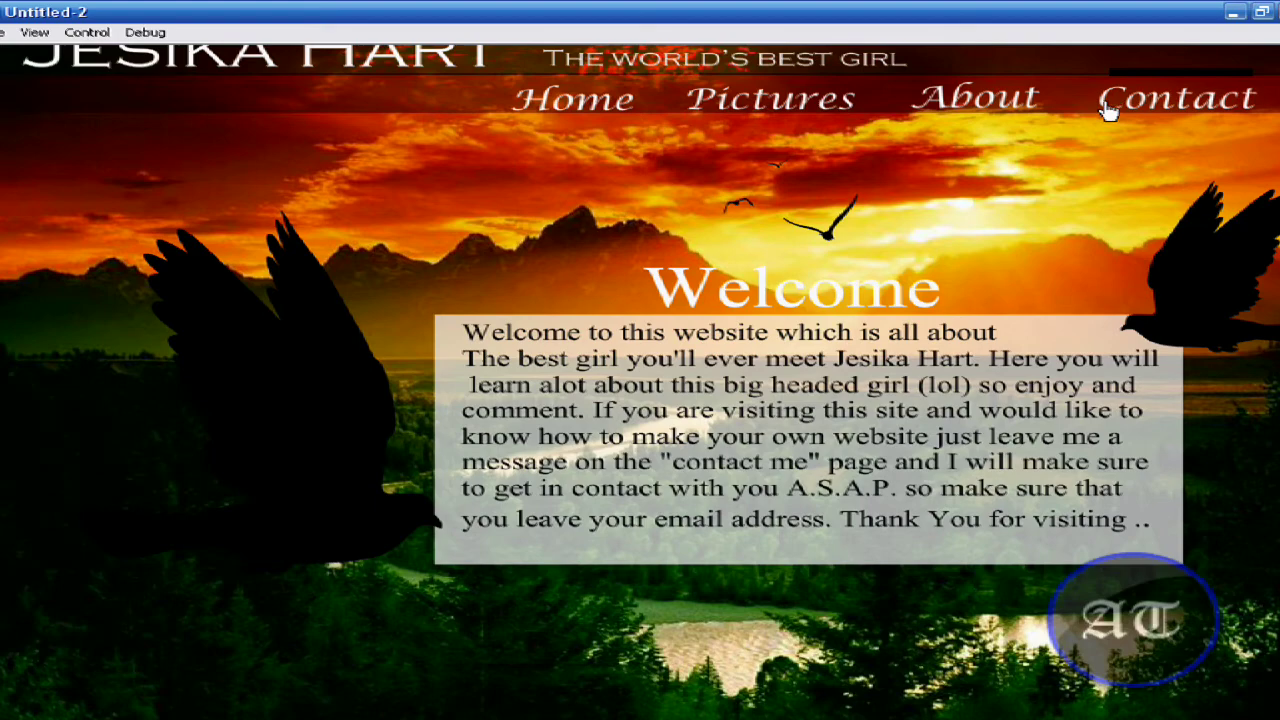
click(1190, 105)
click(1011, 109)
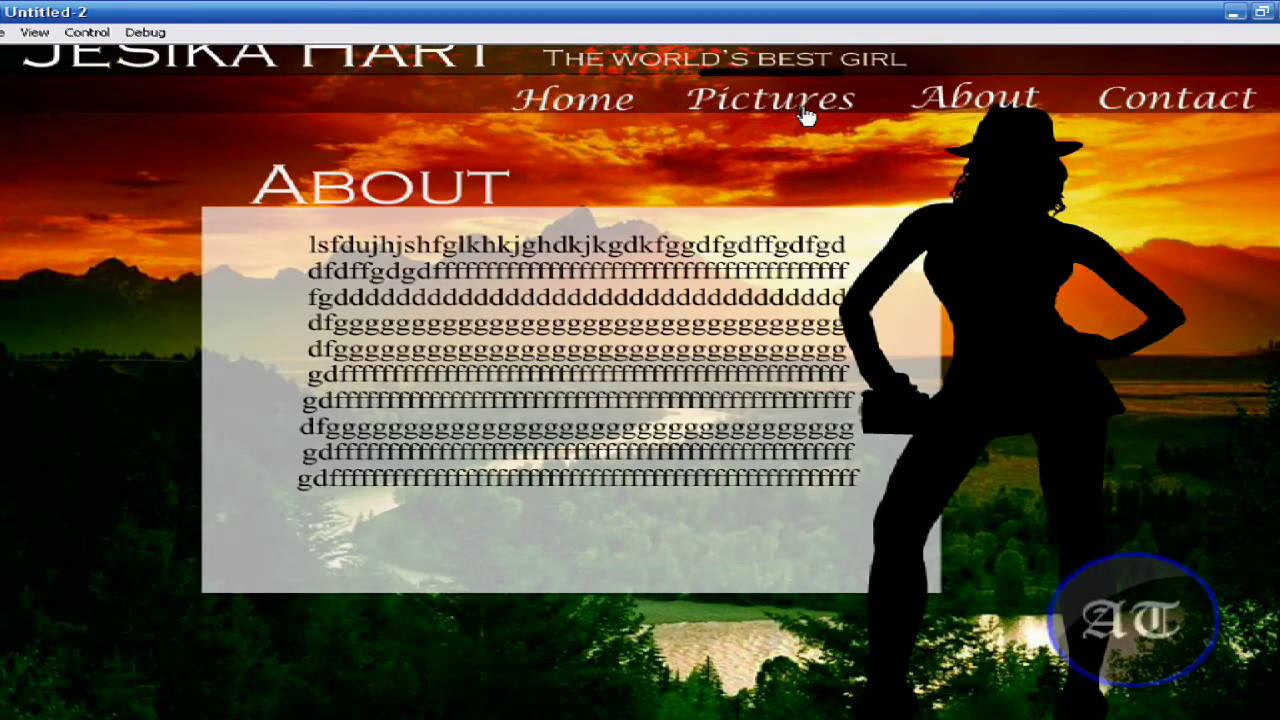
click(808, 117)
click(608, 117)
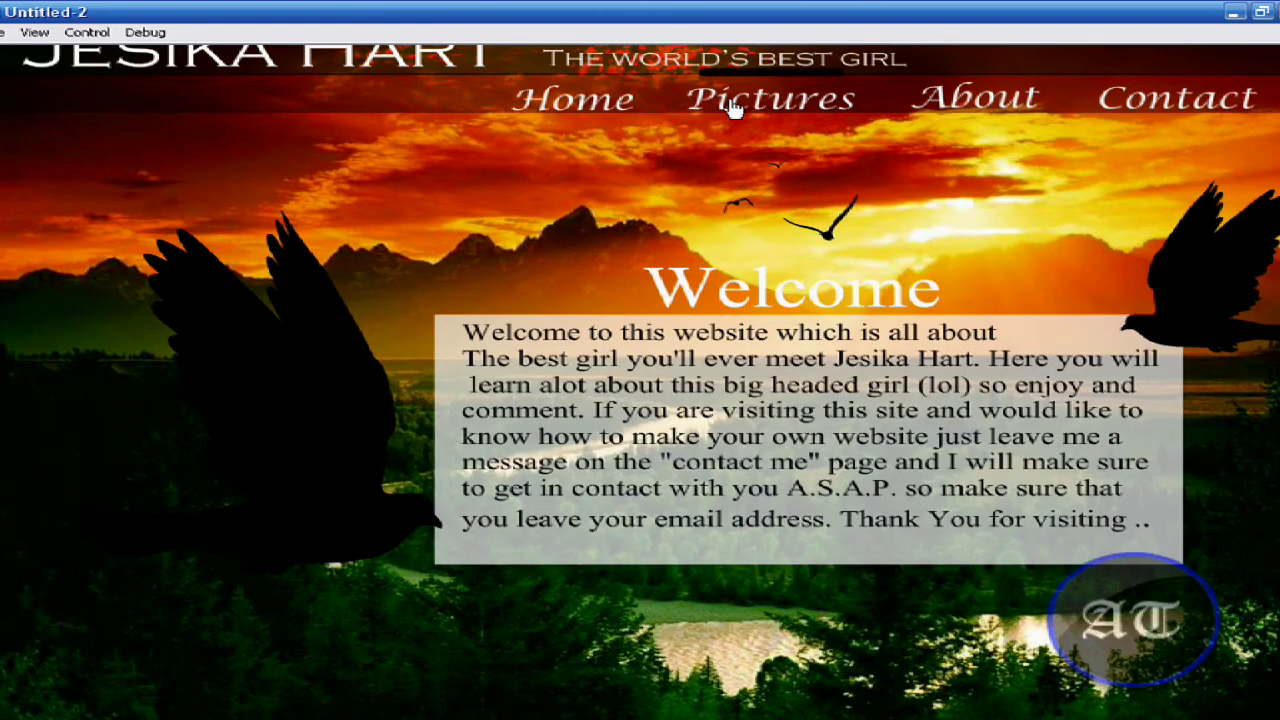
- Click Home, Pictures, About and Contact once more, then close the player
click(582, 105)
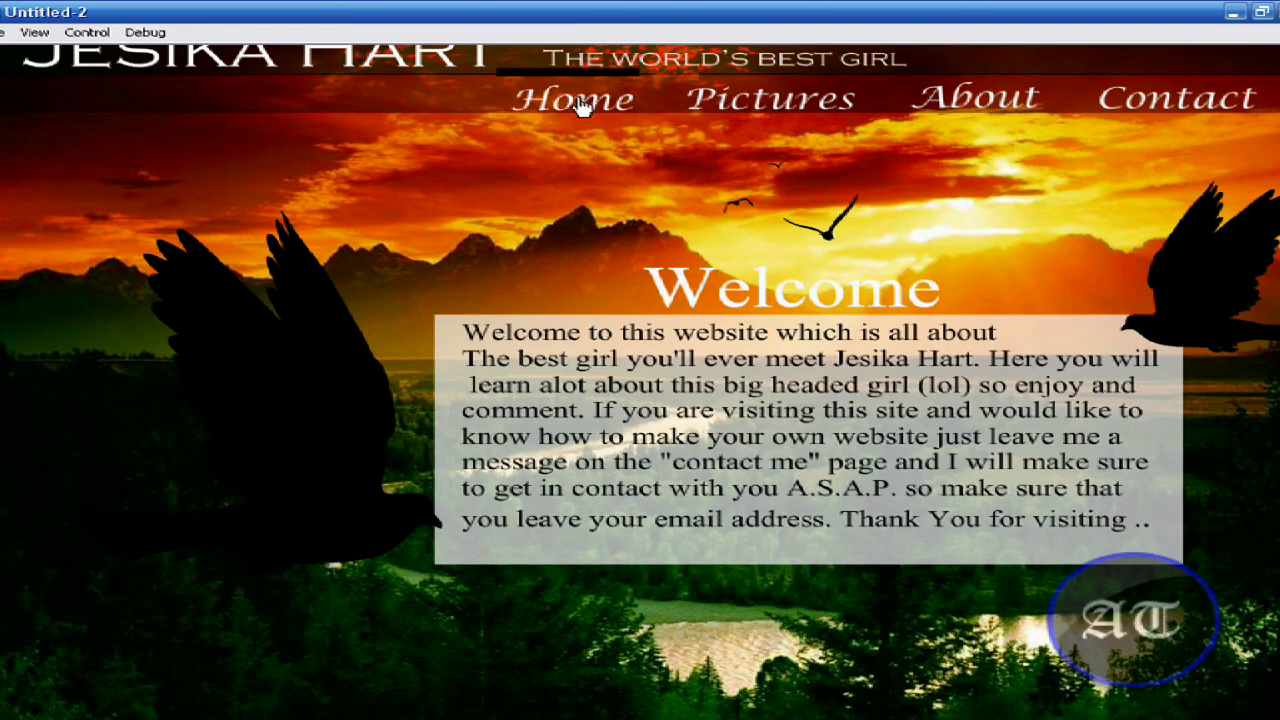
click(770, 100)
click(966, 120)
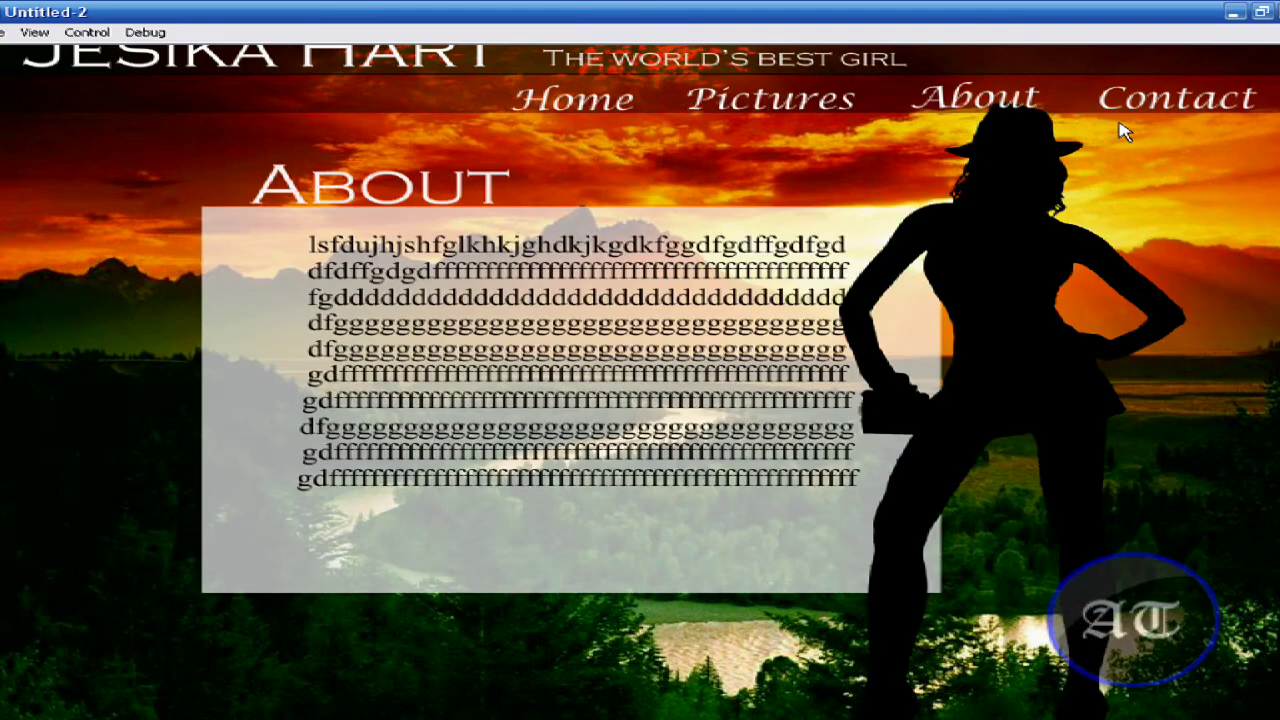
click(1157, 114)
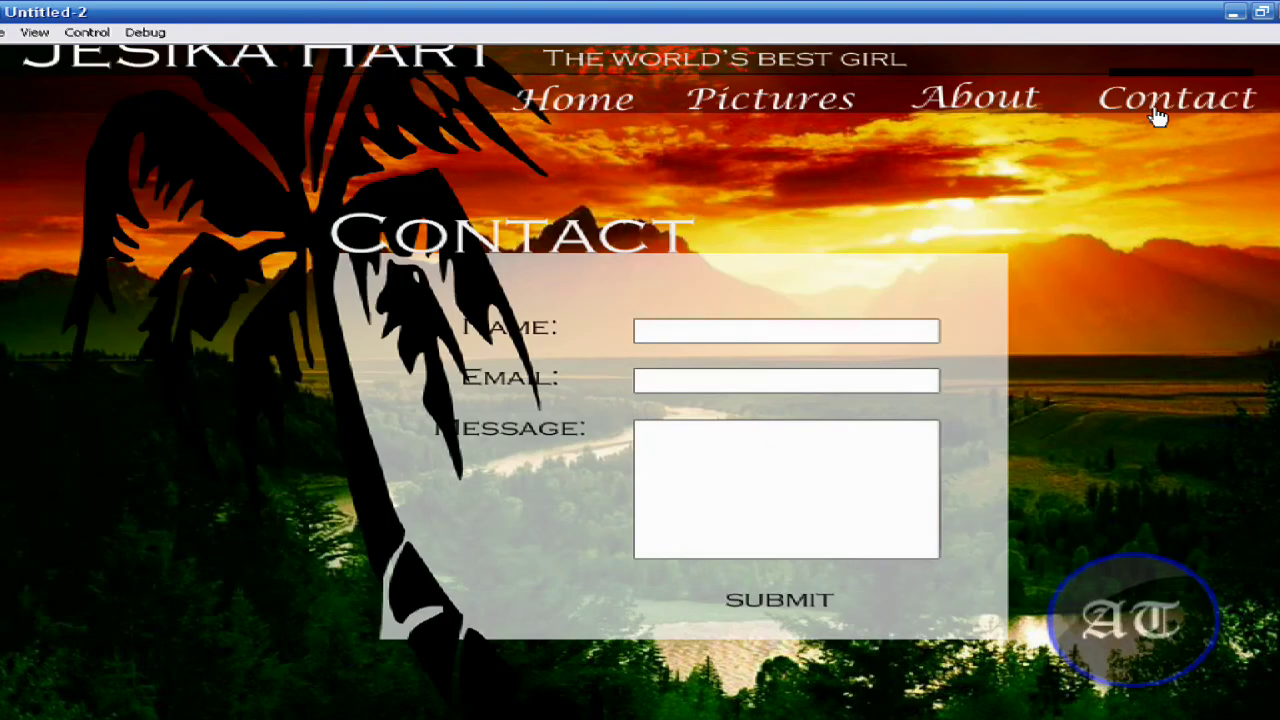
key(ctrl+w)
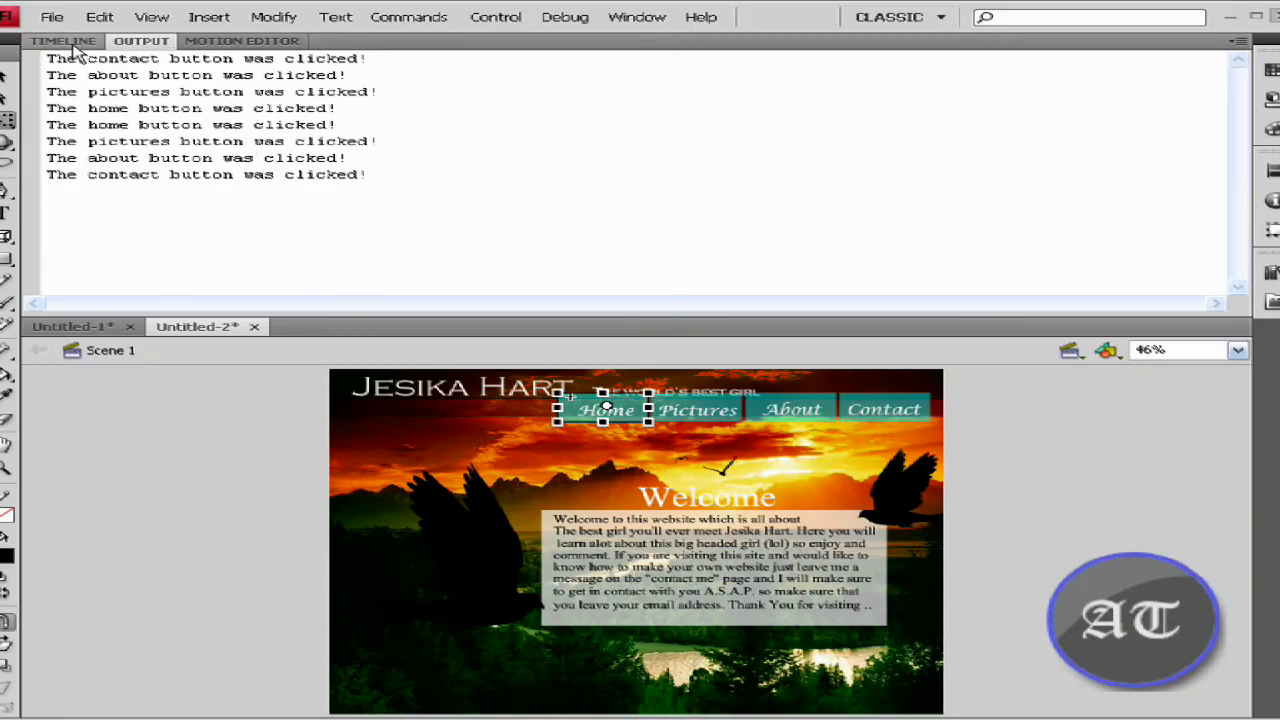
- Switch from the Output log to the Scene 1 timeline labelled home, pictures, about, contact
click(70, 42)
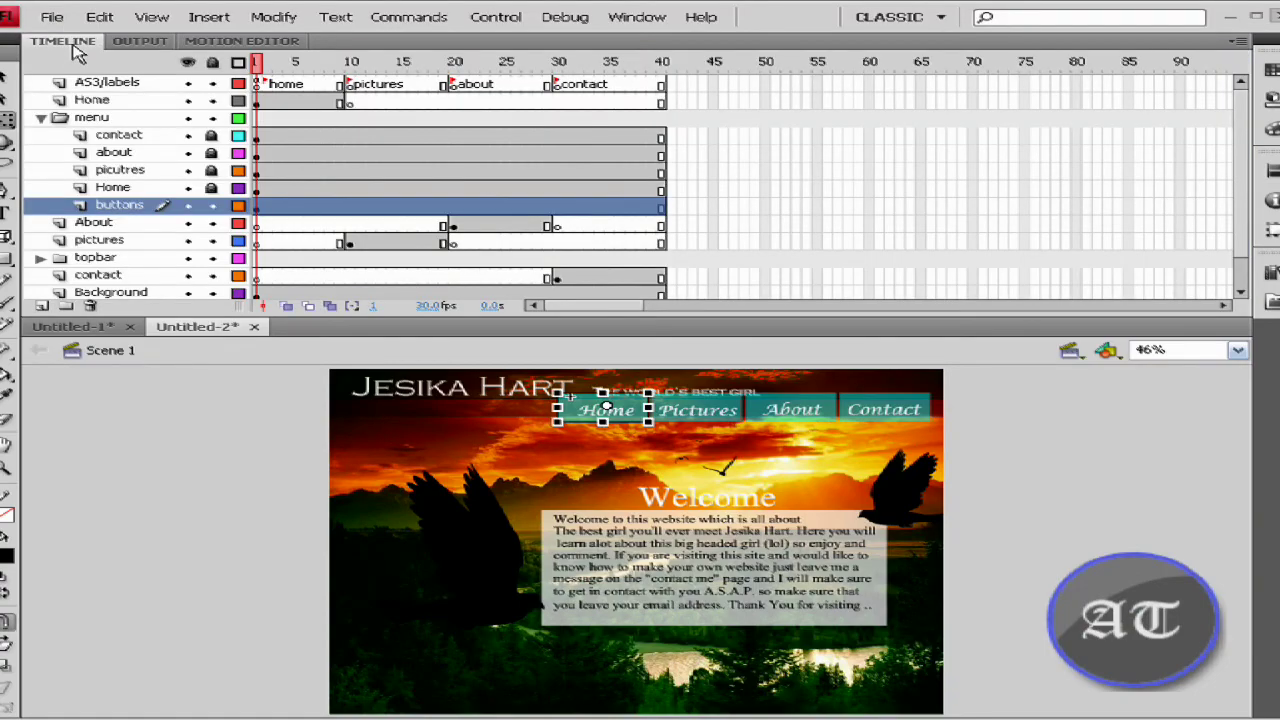